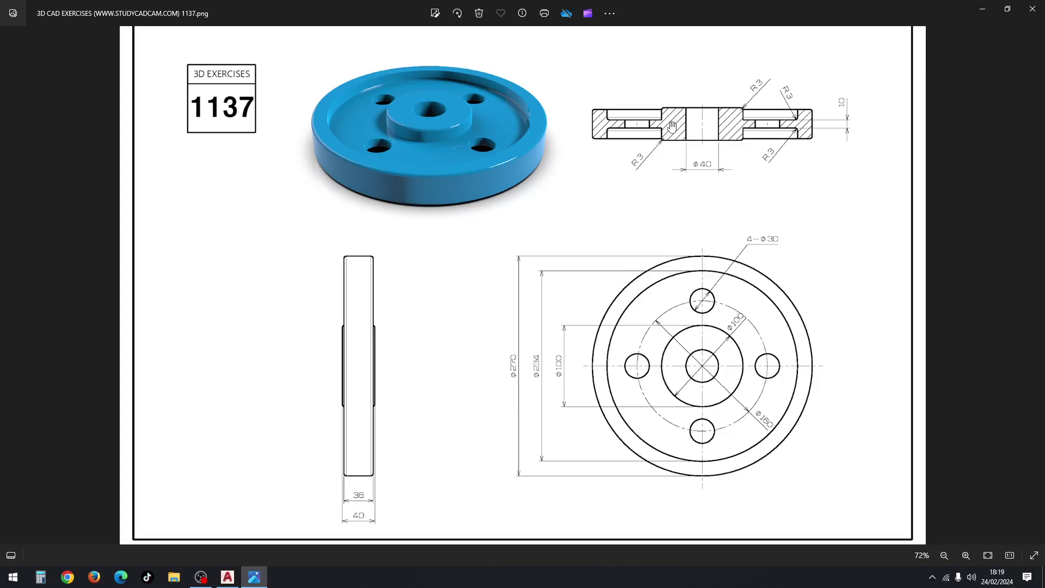
Step: Switch from the exercise 1137 reference image to the empty AutoCAD drawing
click(227, 580)
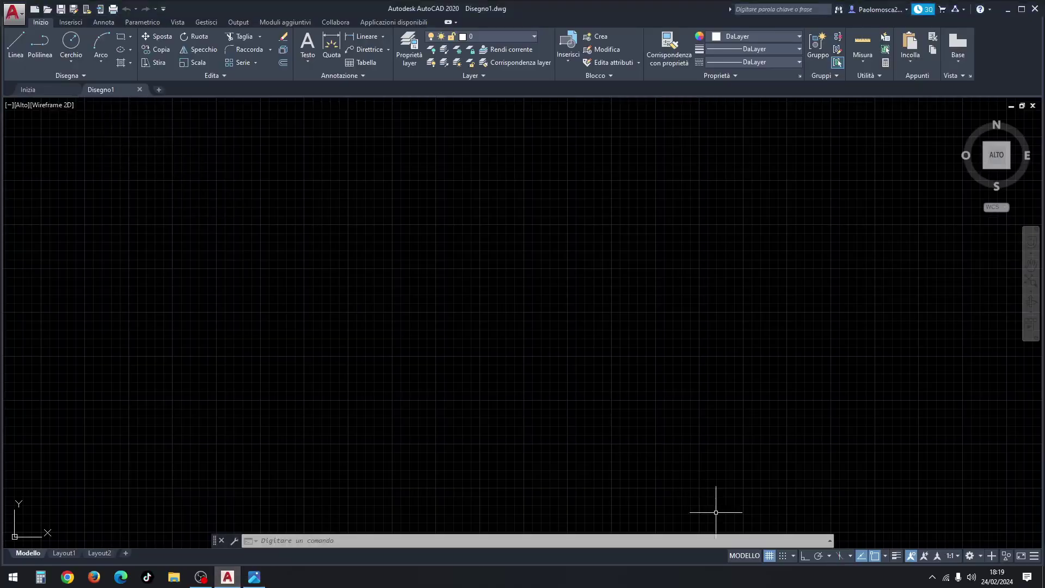
Step: Turn the grid off, Ortho on, set the front view, then return to the reference
click(771, 556)
click(804, 555)
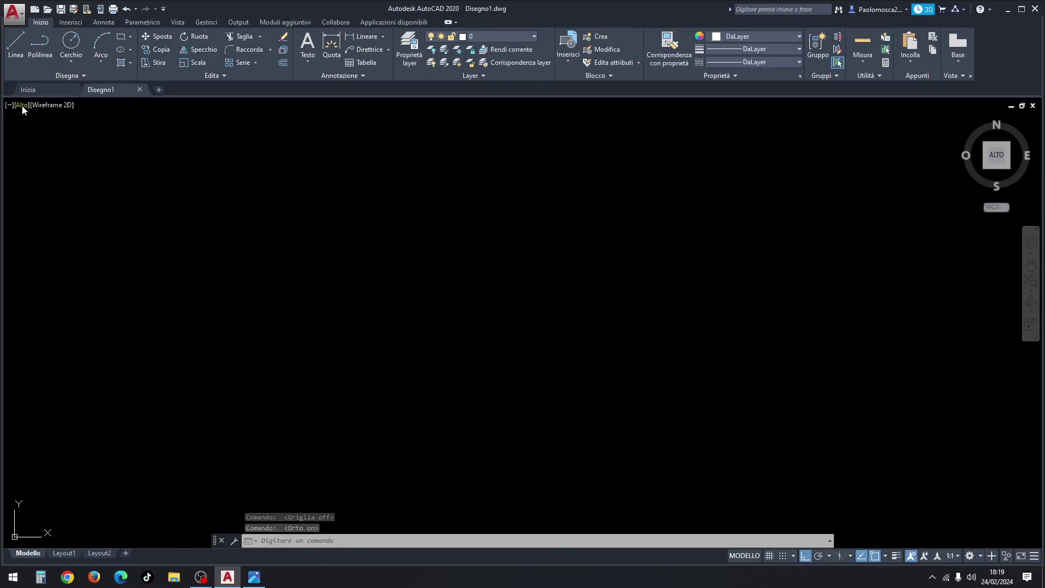
click(22, 105)
click(50, 180)
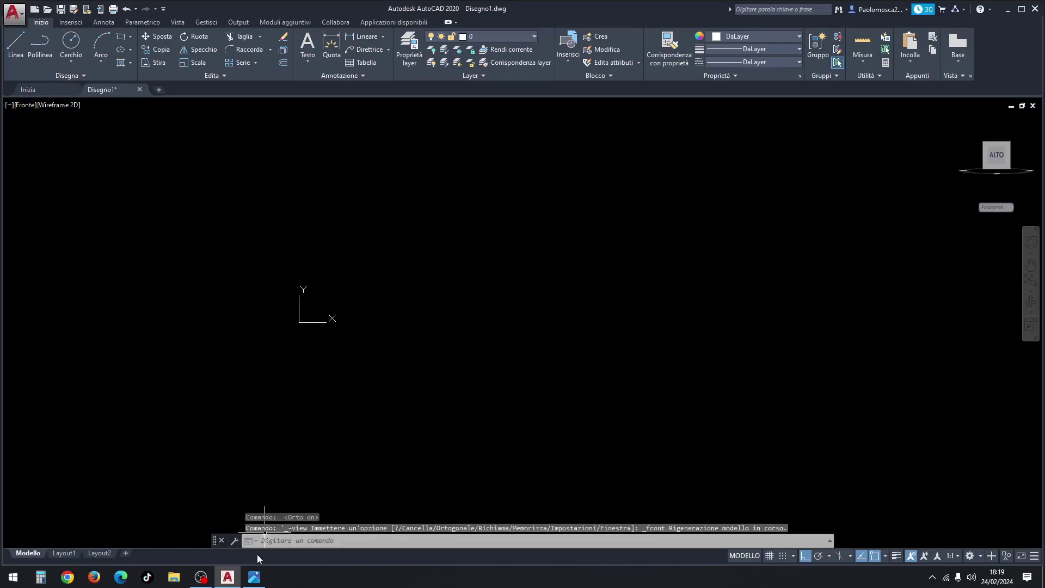
click(254, 577)
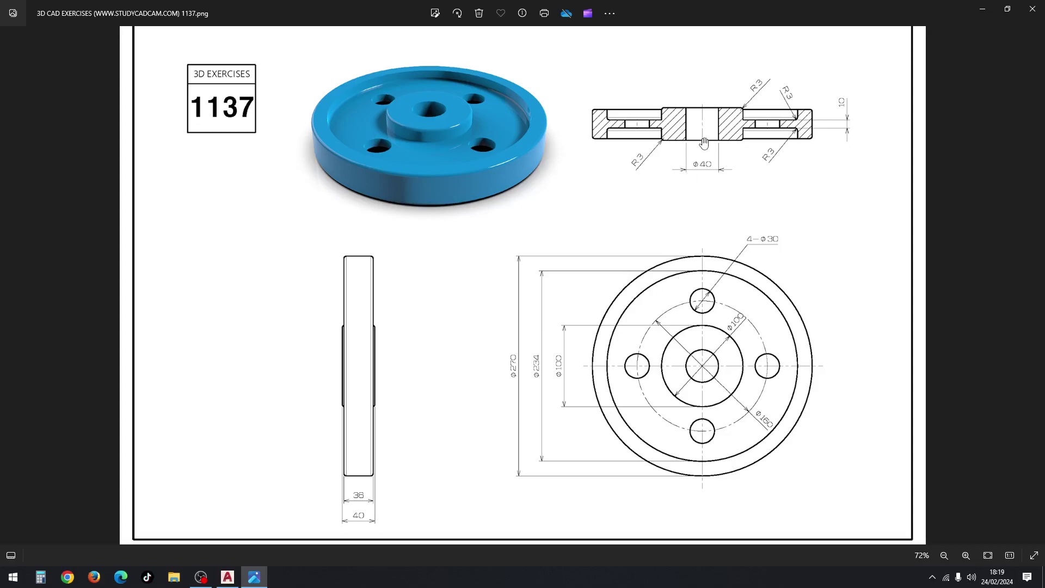
Step: Draw a 40-unit vertical line in the front view, then check the reference again
click(228, 577)
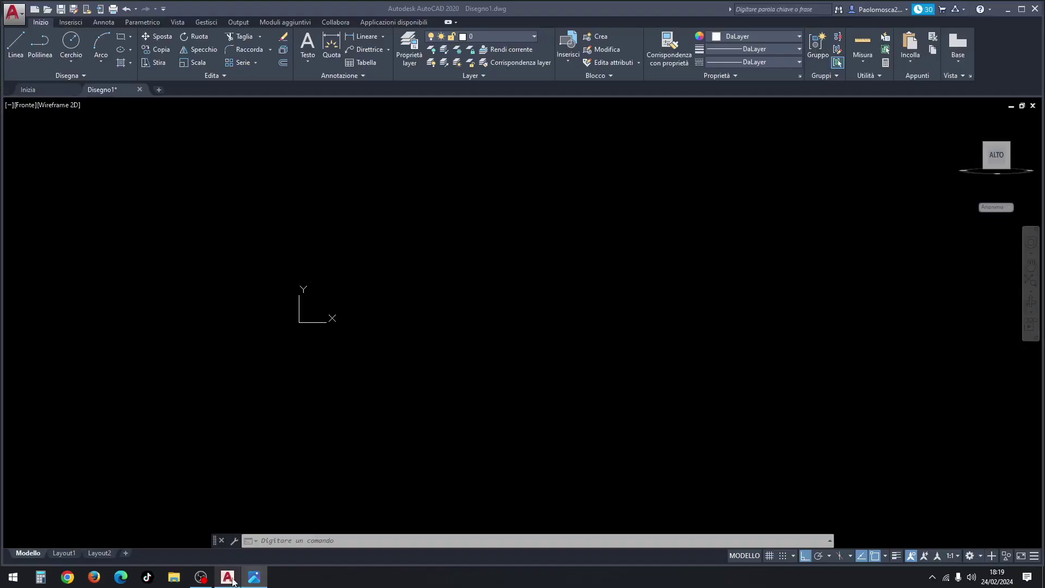
click(16, 45)
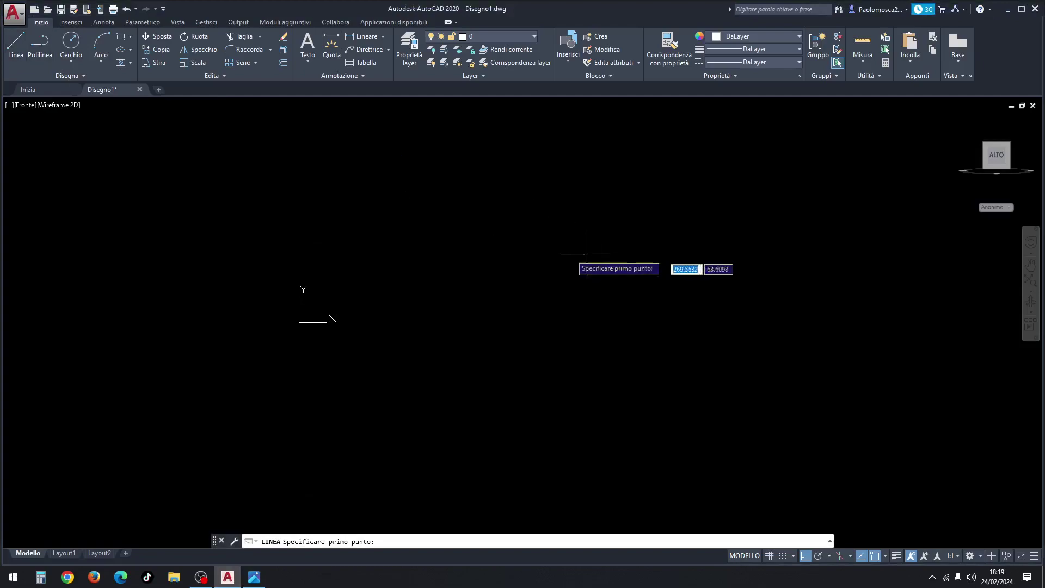
middle_drag(545, 199, 395, 297)
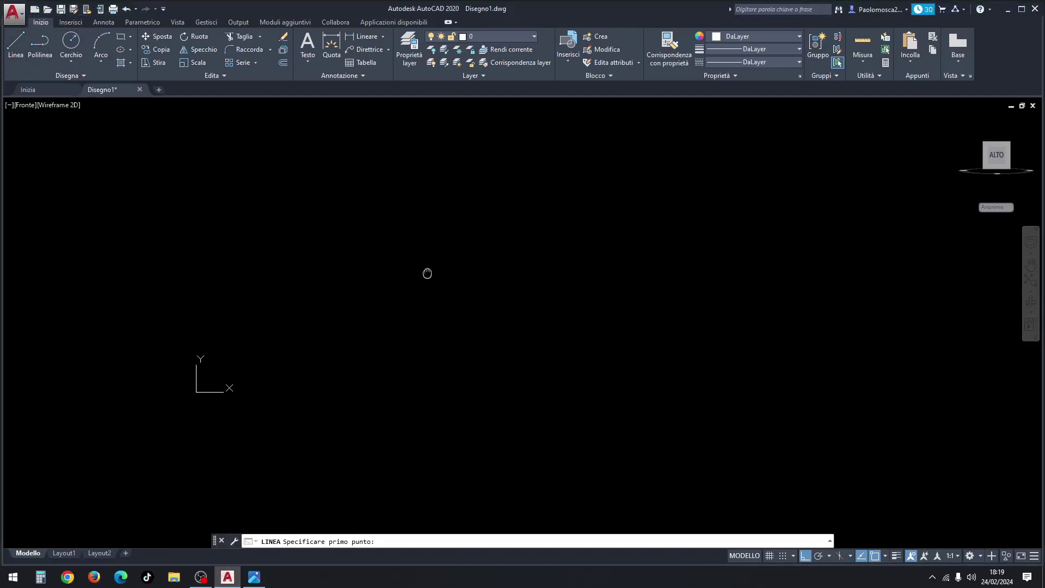
click(531, 318)
text(40)
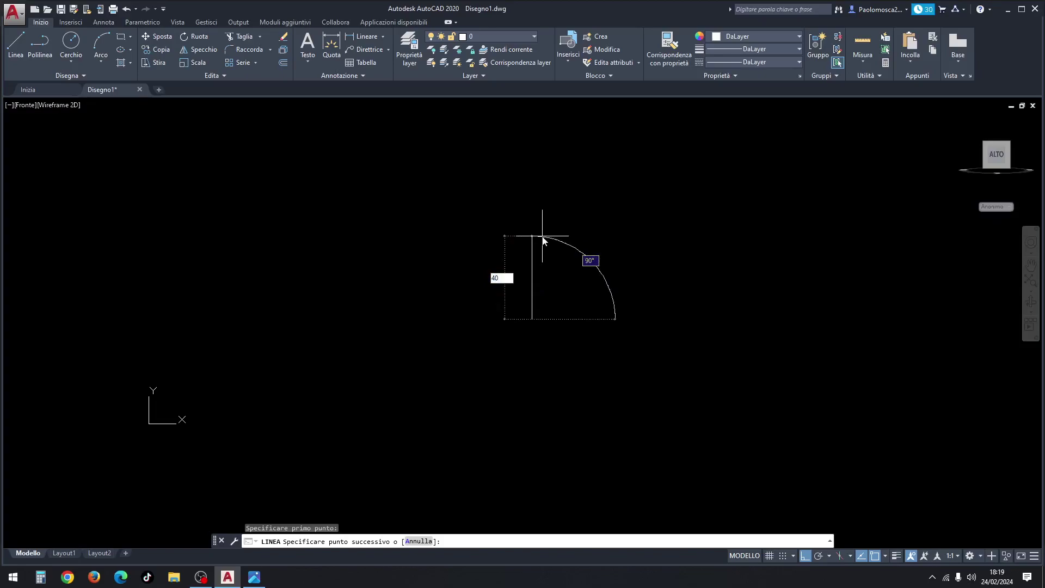
key(Return)
key(Escape)
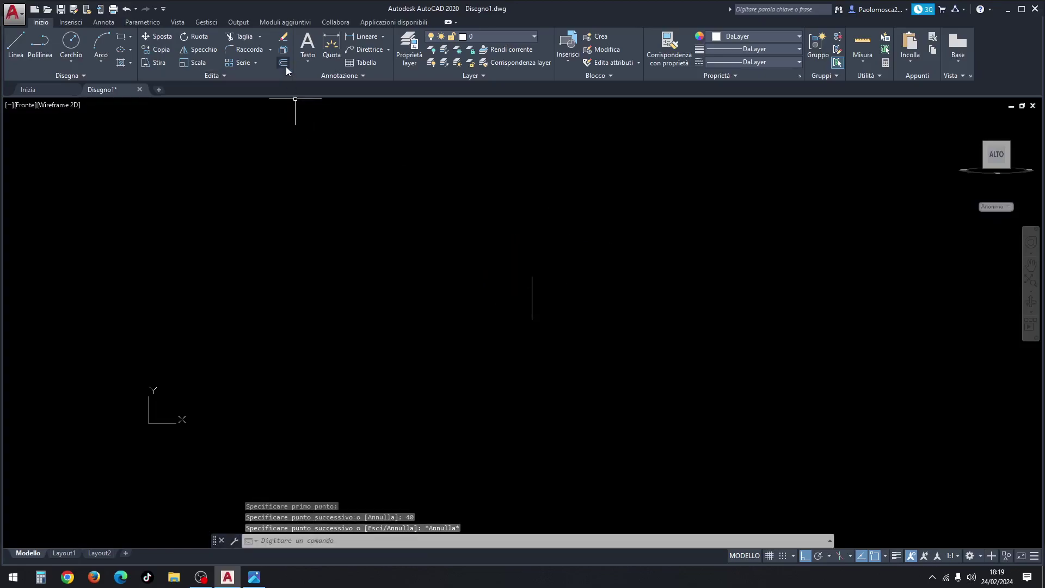
click(255, 577)
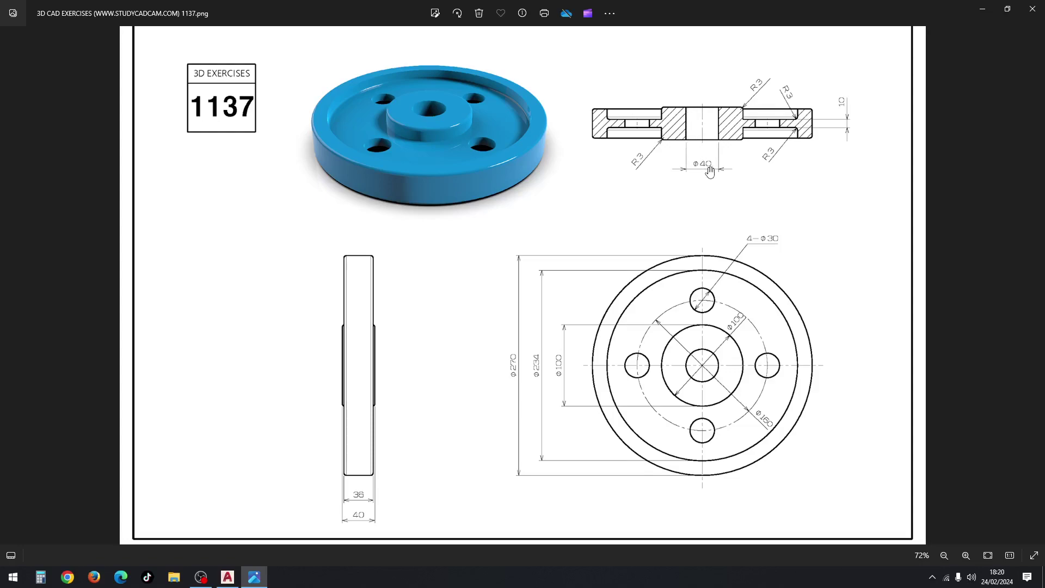
Step: Offset the vertical line 20 units to the left
click(228, 578)
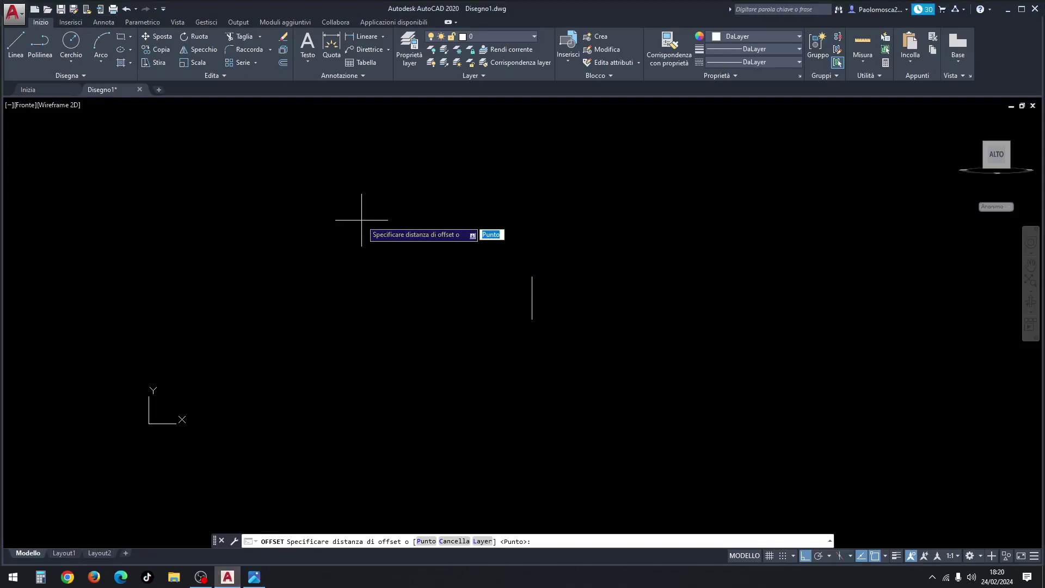
text(20)
key(Return)
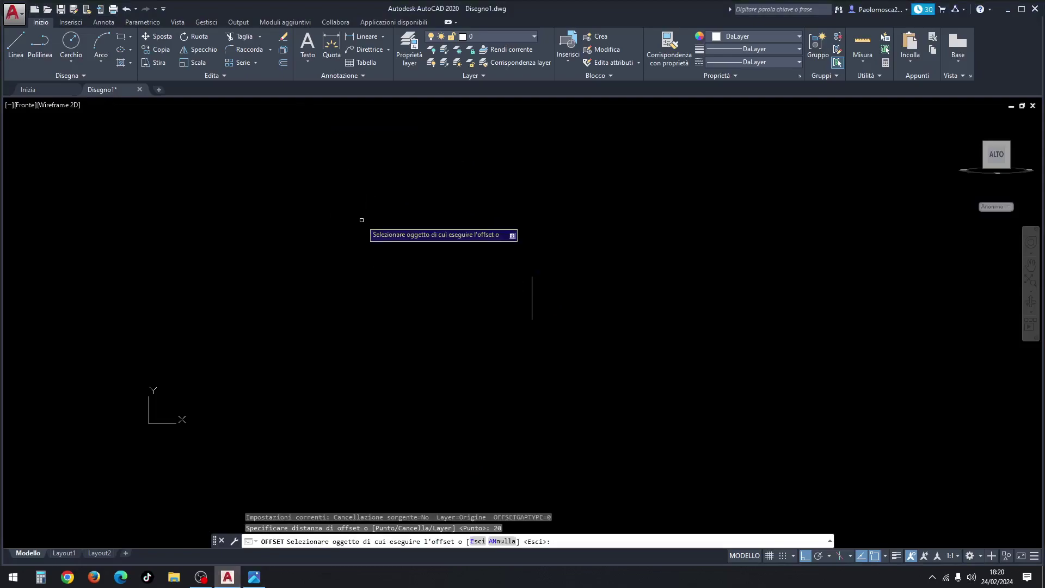
click(533, 294)
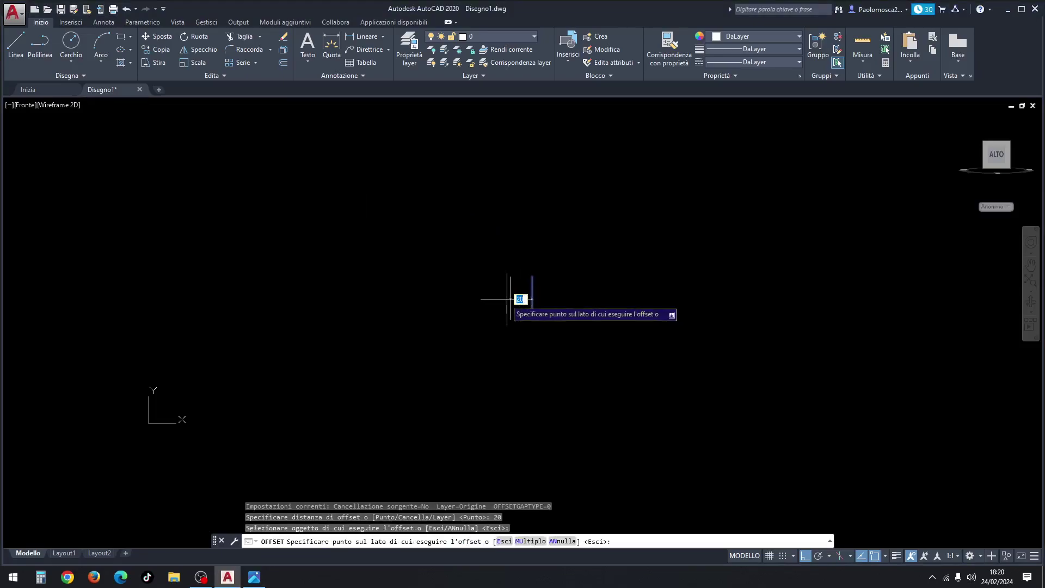
click(493, 299)
key(Escape)
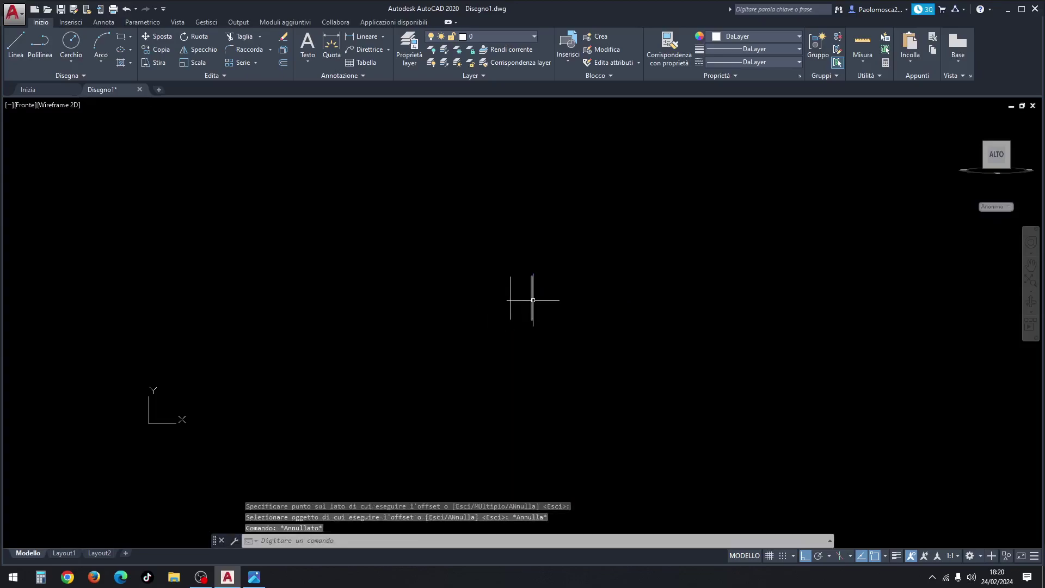
Step: Make the original vertical line red (Rosso)
click(532, 297)
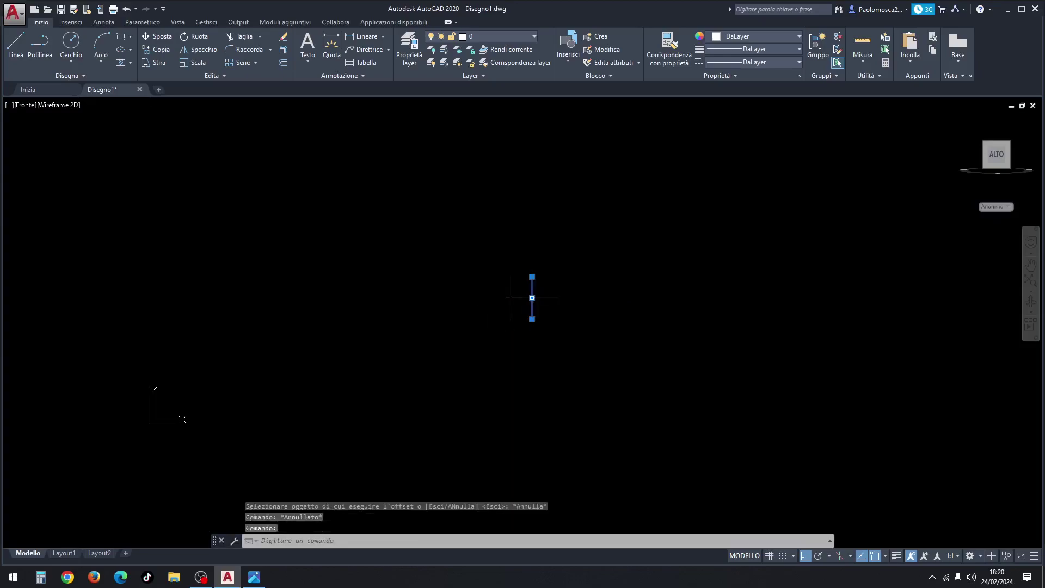
click(746, 36)
click(714, 146)
key(Escape)
key(Escape)
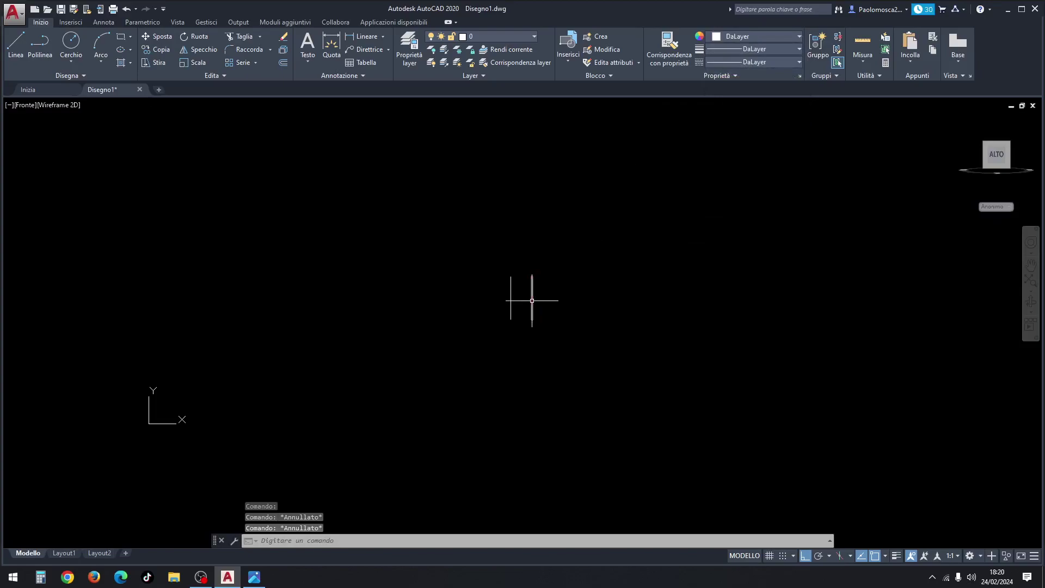
Step: Bring the exercise 1137 reference up to read the ⌀100 and ⌀160 dimensions
click(254, 577)
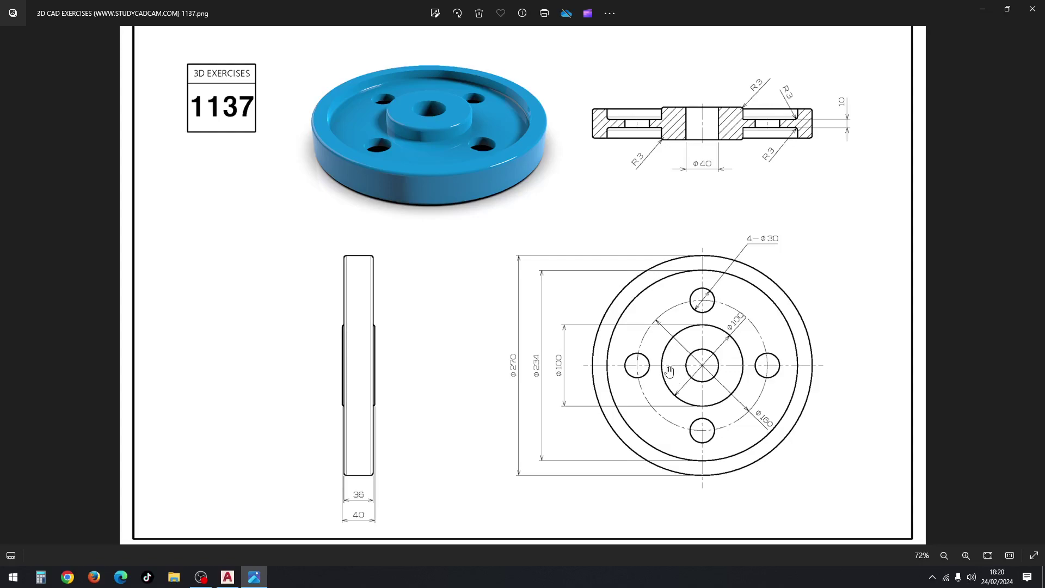
Step: Offset the left white line 30 units further left
click(228, 577)
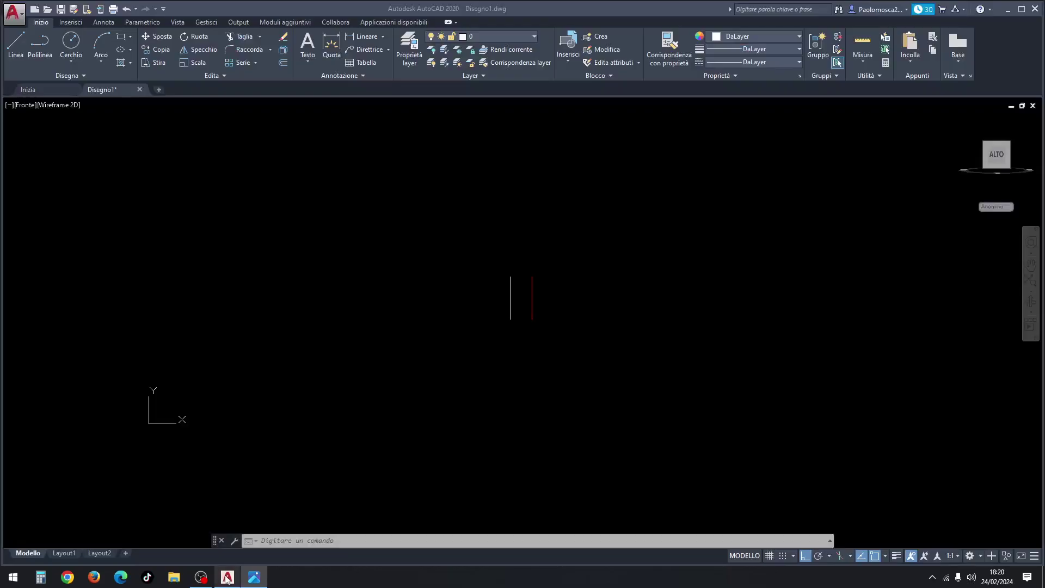
click(283, 64)
text(30)
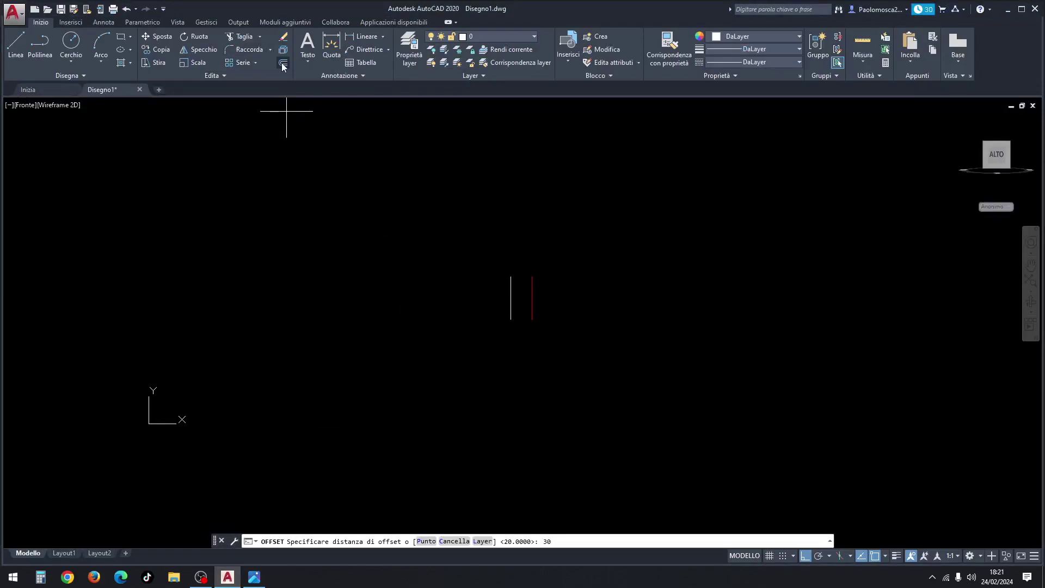
key(Return)
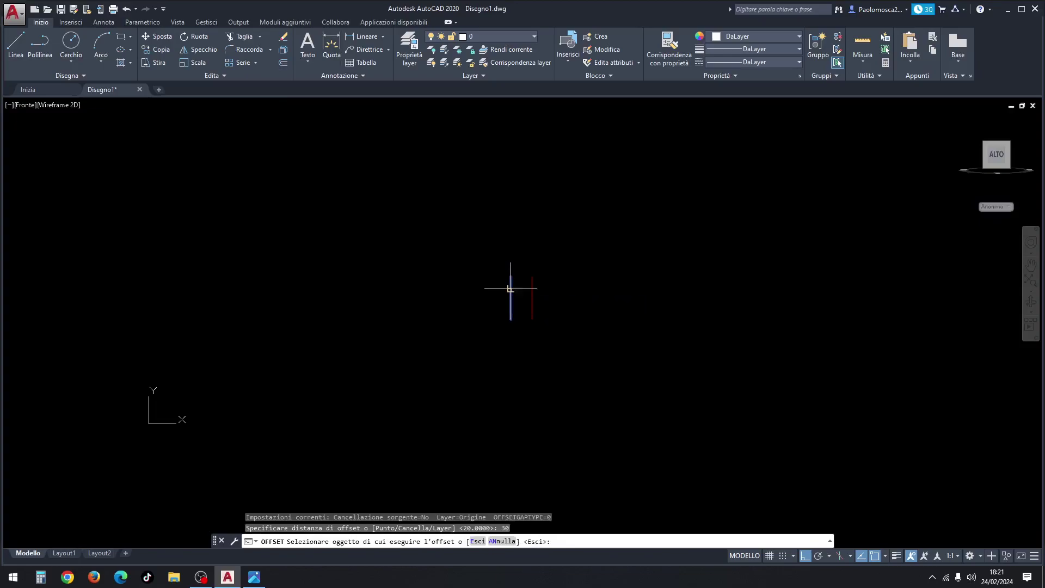
click(510, 289)
click(447, 310)
key(Escape)
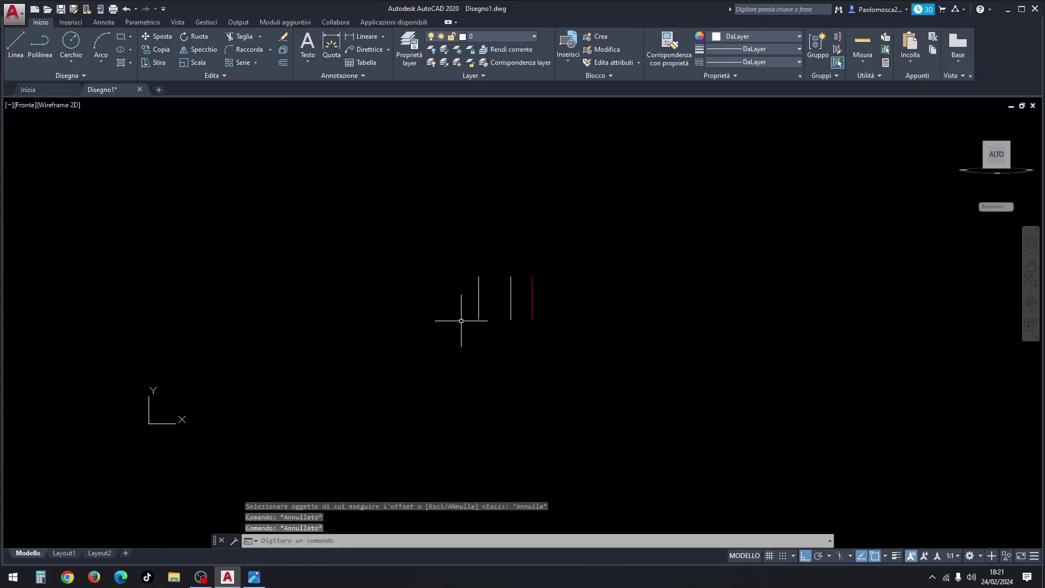
Step: Draw top and bottom edges joining the two white lines, then check the reference
click(15, 45)
scroll(479, 272, up, 4)
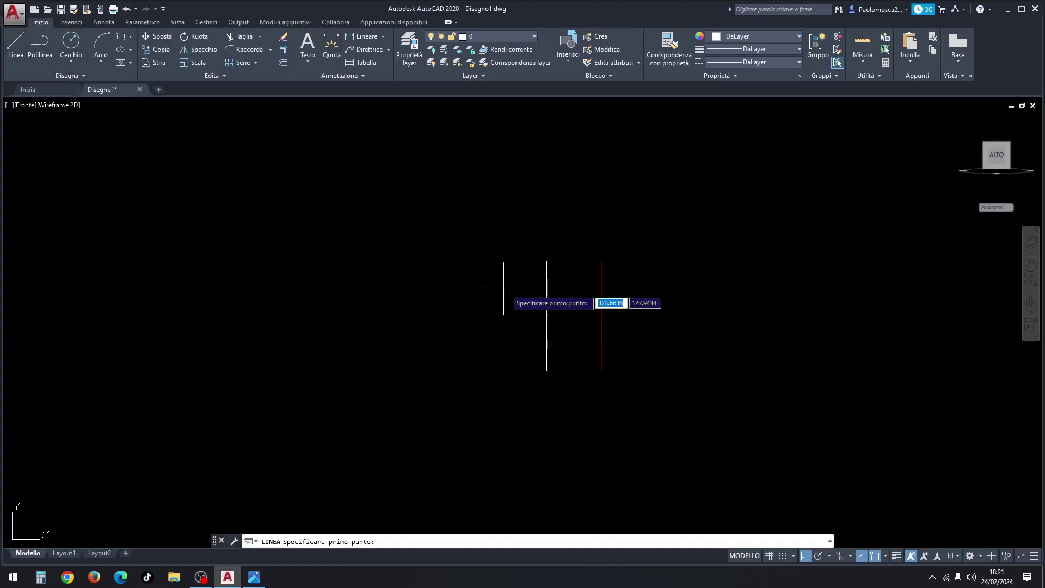
click(466, 262)
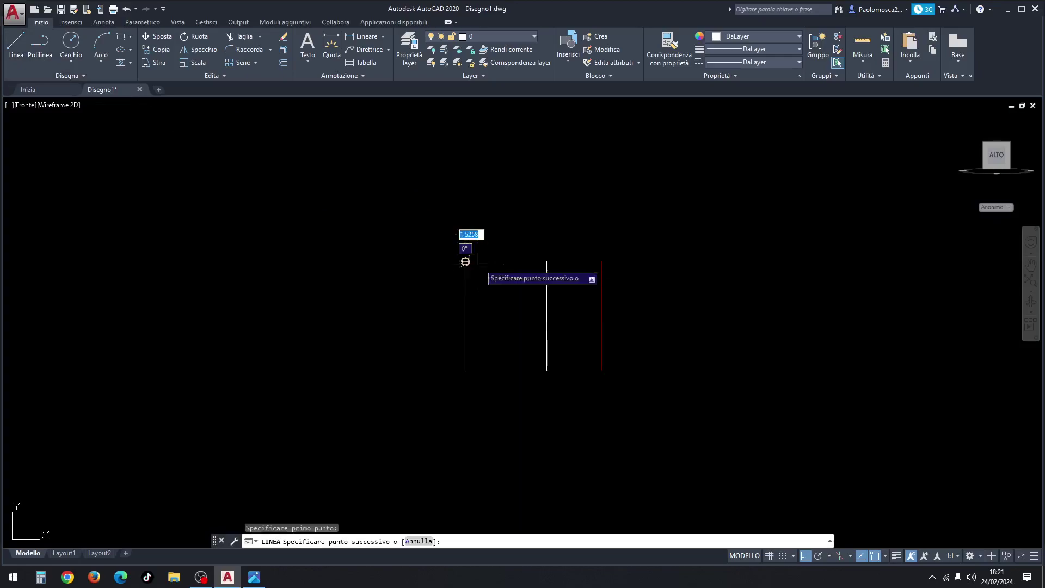
click(547, 261)
key(Escape)
click(15, 52)
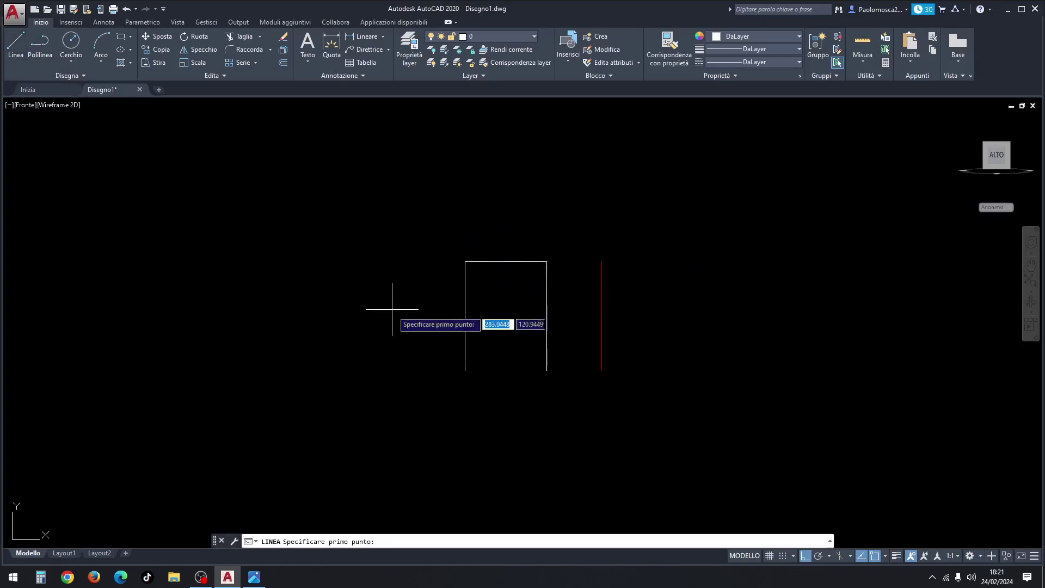
click(466, 370)
click(547, 371)
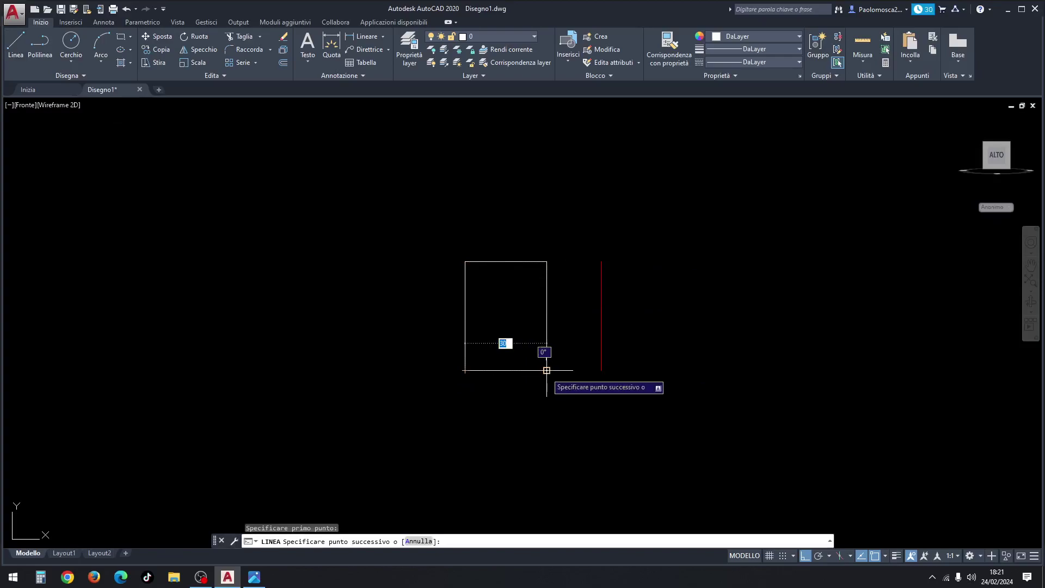
key(Escape)
click(254, 576)
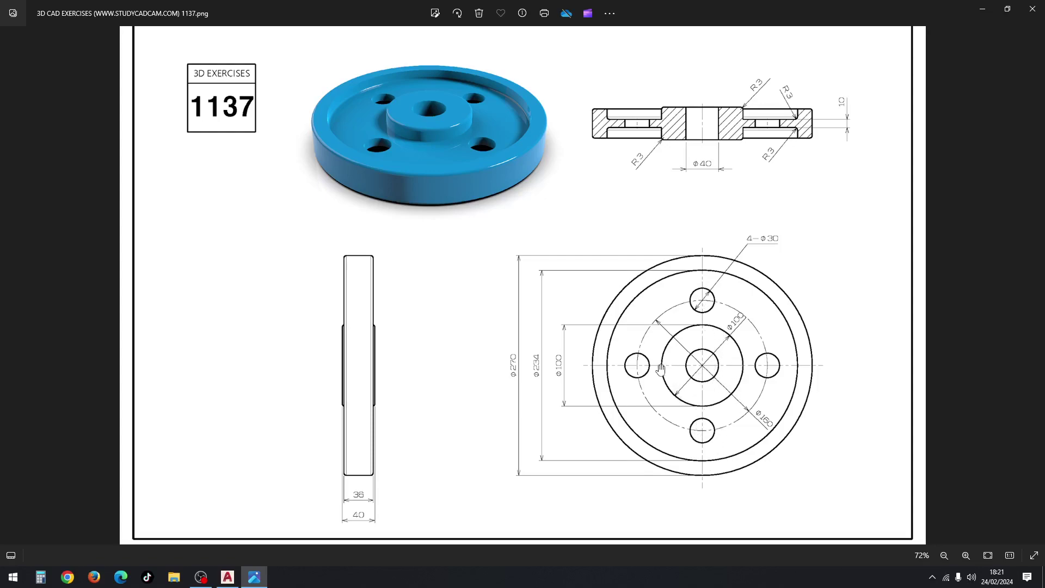
Step: Draw a 67-unit horizontal line leftward from the rectangle's left-edge midpoint
click(228, 578)
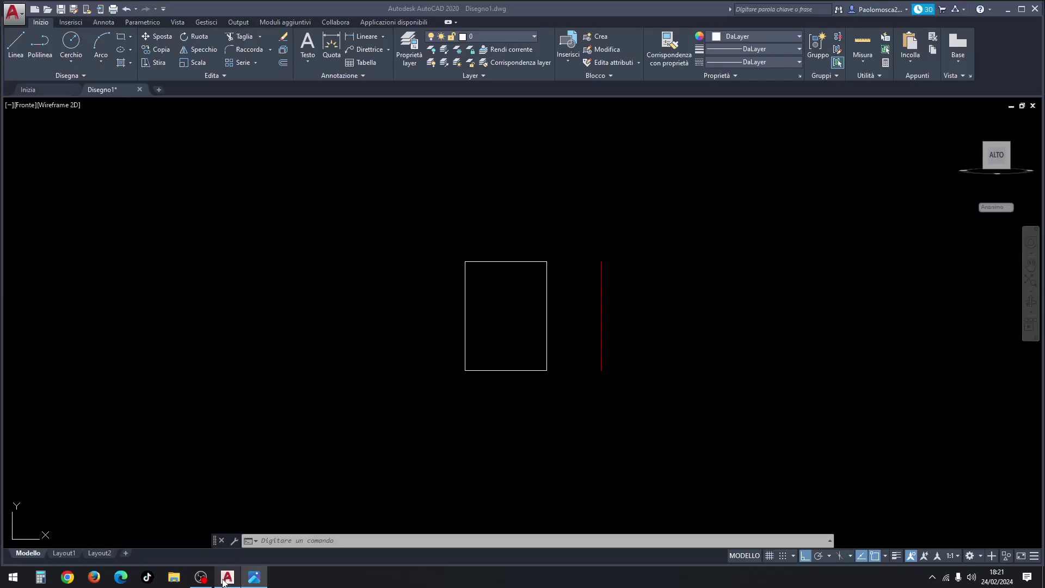
click(15, 43)
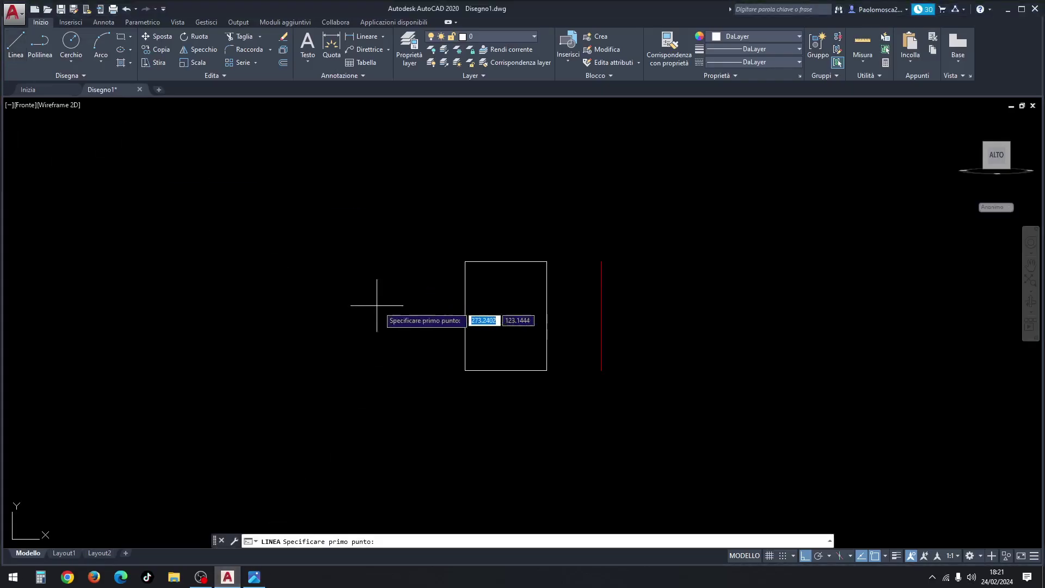
click(465, 316)
text(67)
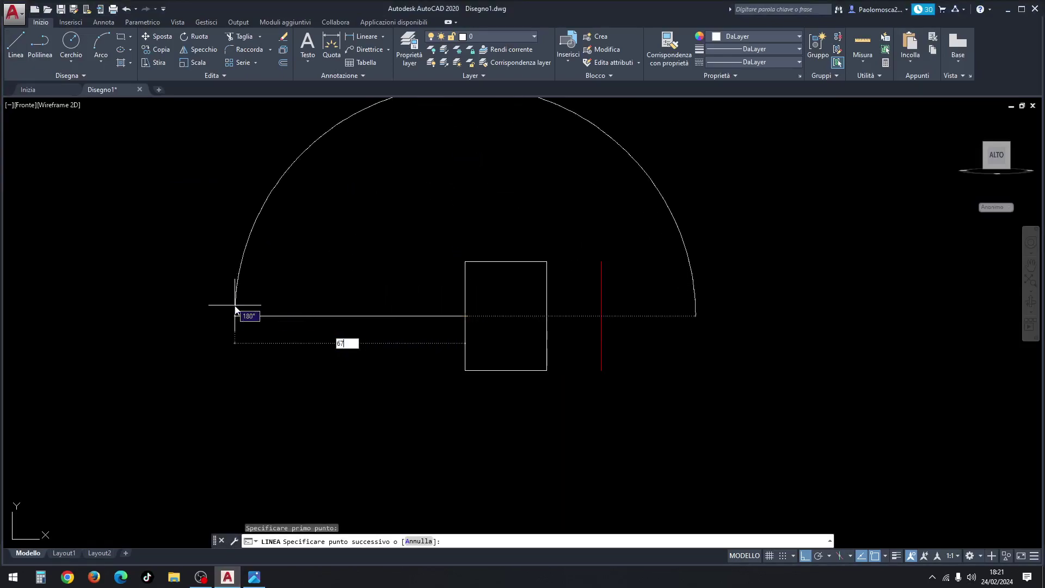
key(Return)
key(Escape)
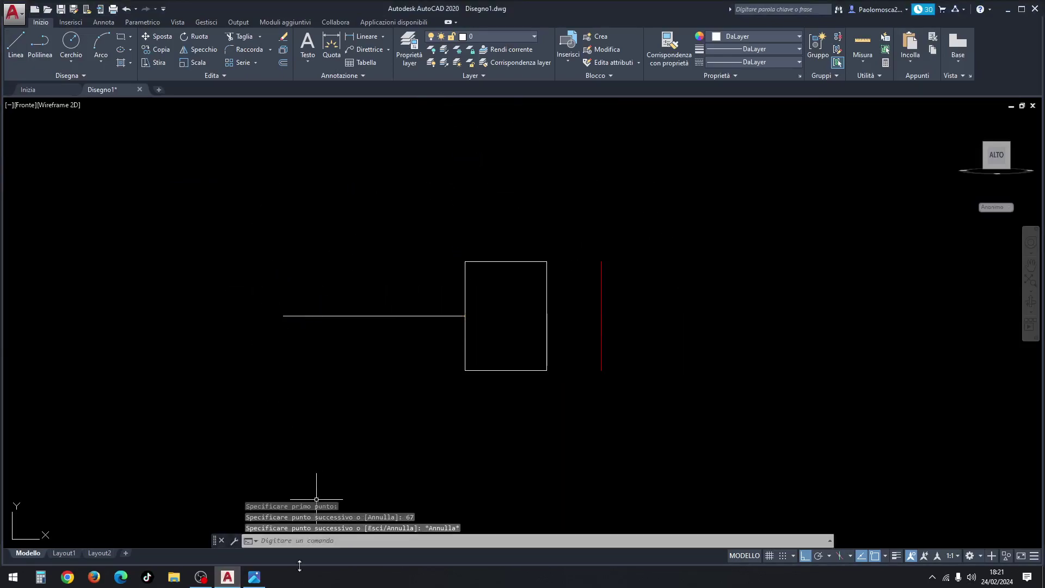
click(254, 577)
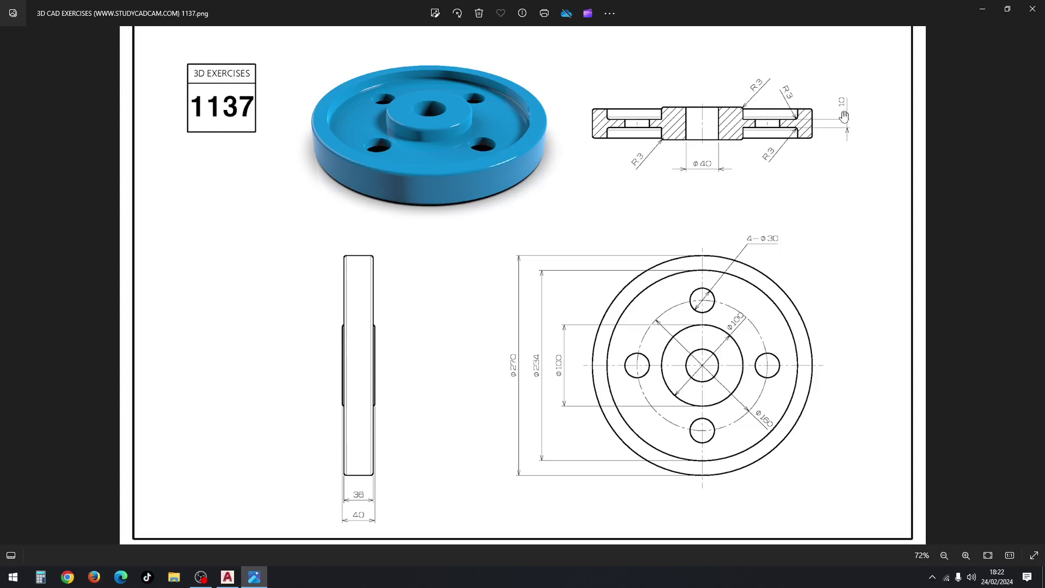
Step: Offset the 67 line by 5 above and below, then check the reference
click(230, 584)
click(282, 66)
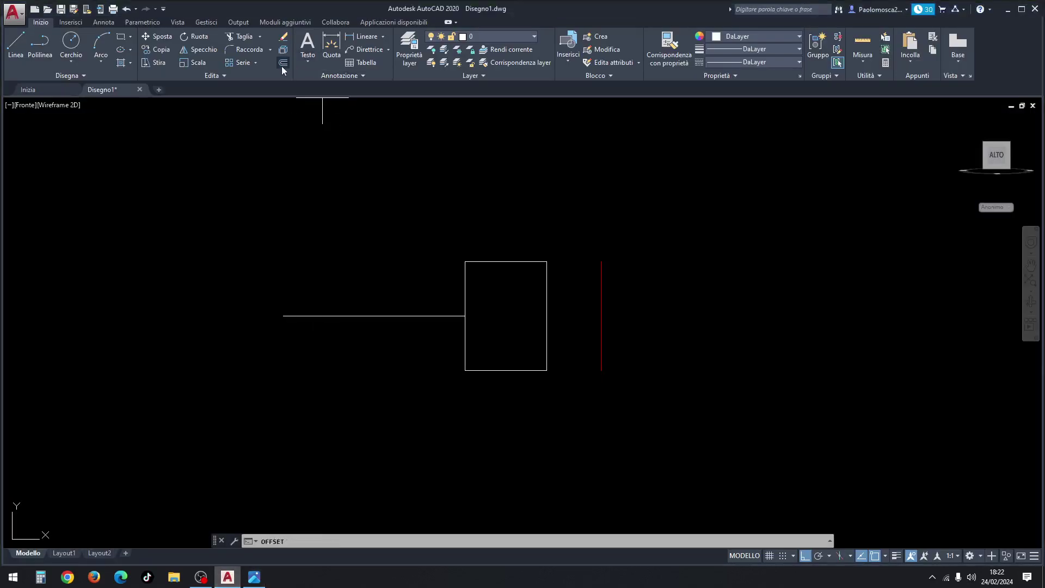
text(5)
key(Return)
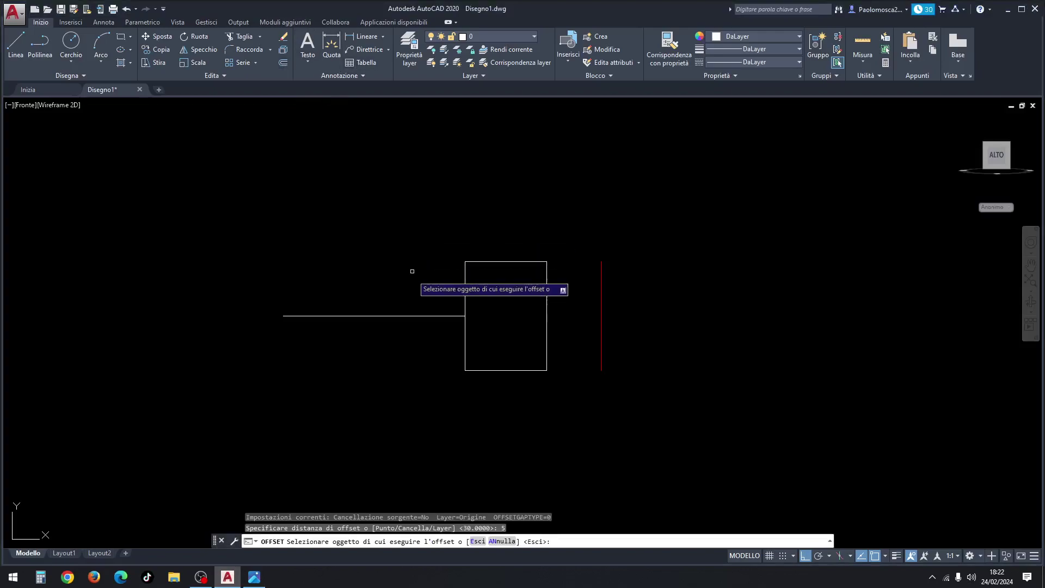
click(413, 318)
click(414, 299)
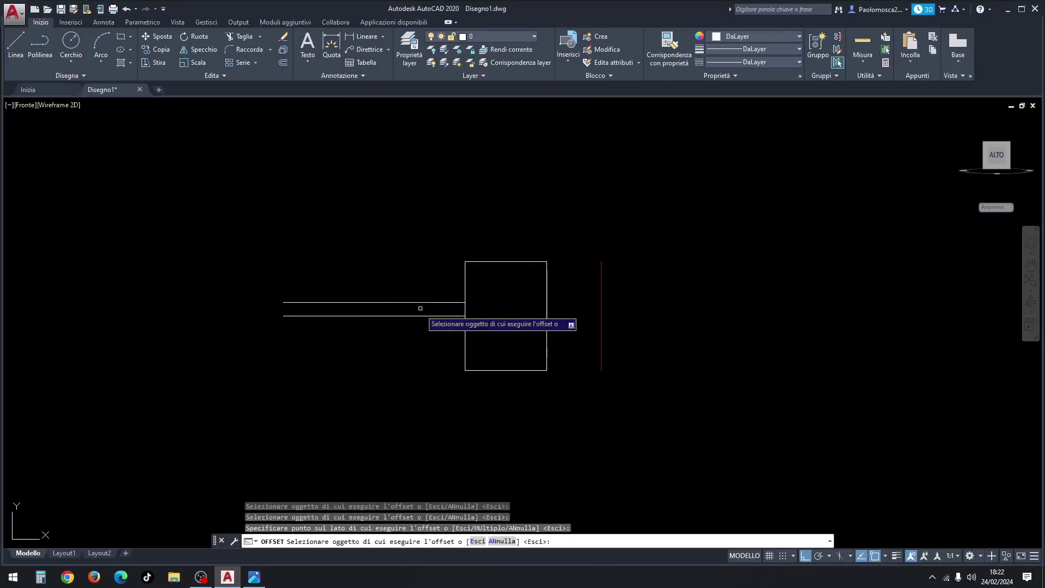
click(423, 317)
click(413, 344)
key(Escape)
key(Escape)
key(Escape)
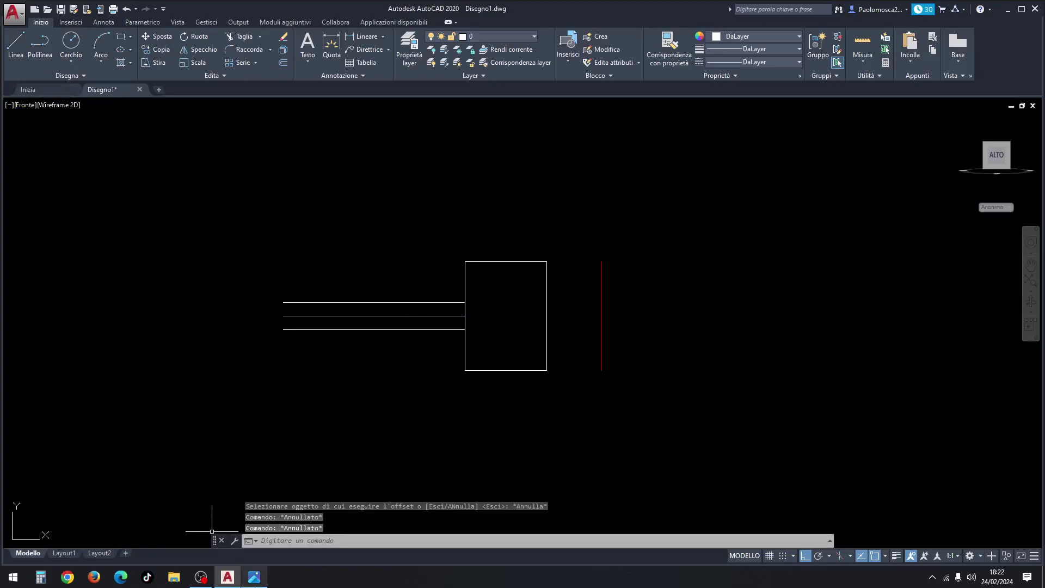
click(254, 577)
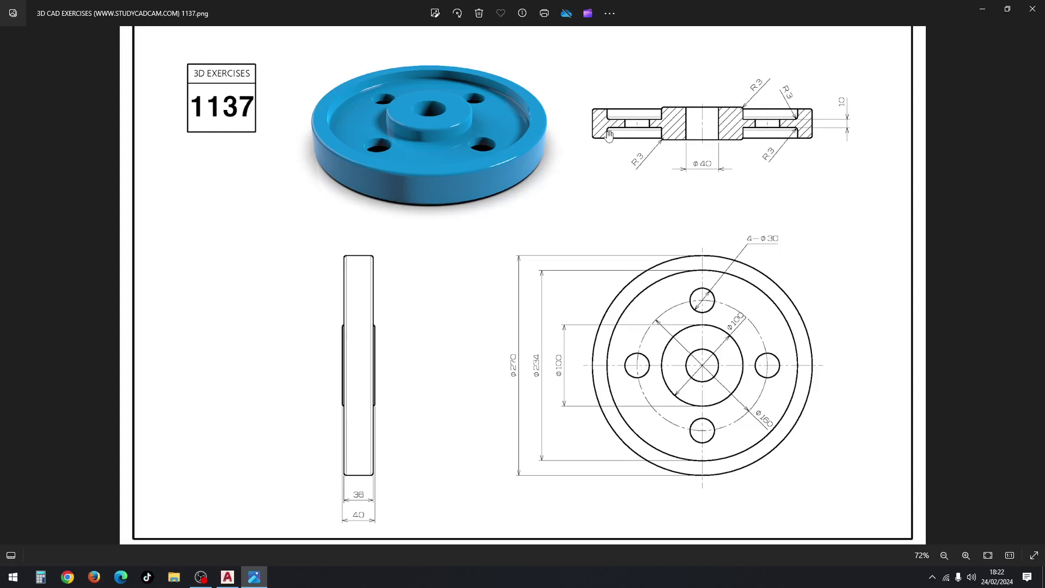
Step: Draw 18-unit lines up and down from the middle line's left end
click(228, 577)
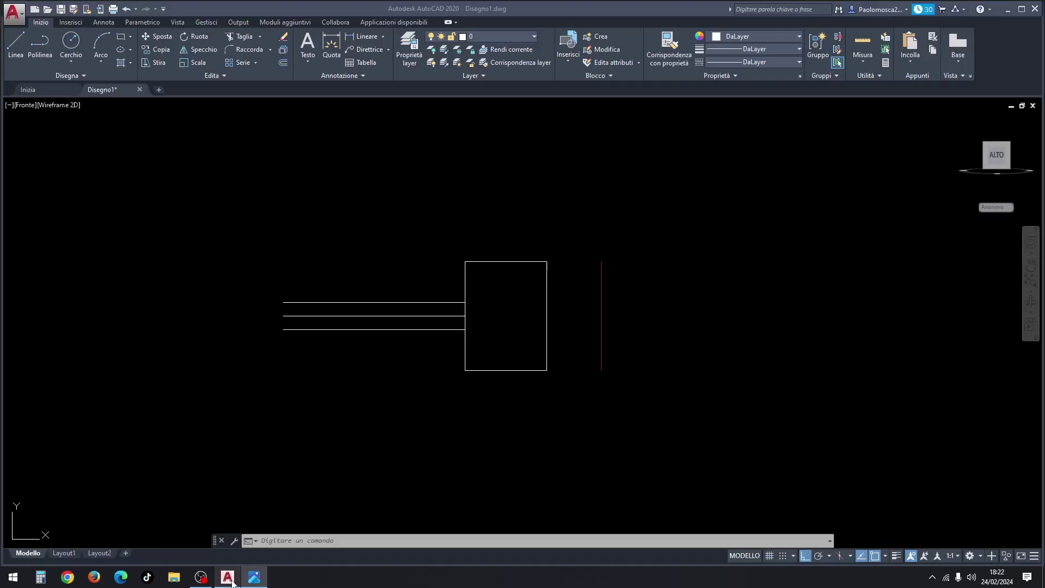
click(15, 42)
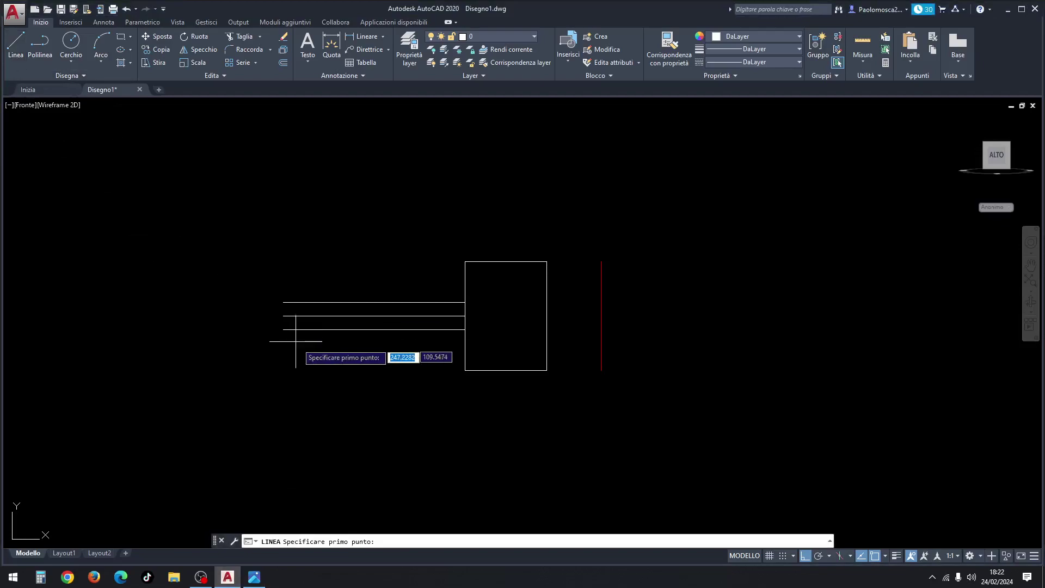
click(283, 316)
text(18)
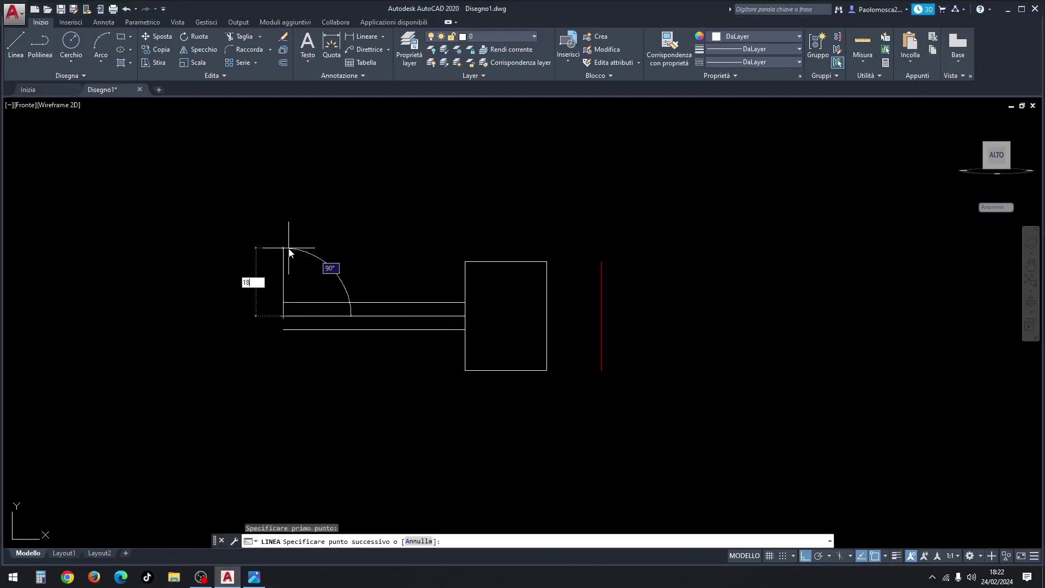
key(Return)
key(Escape)
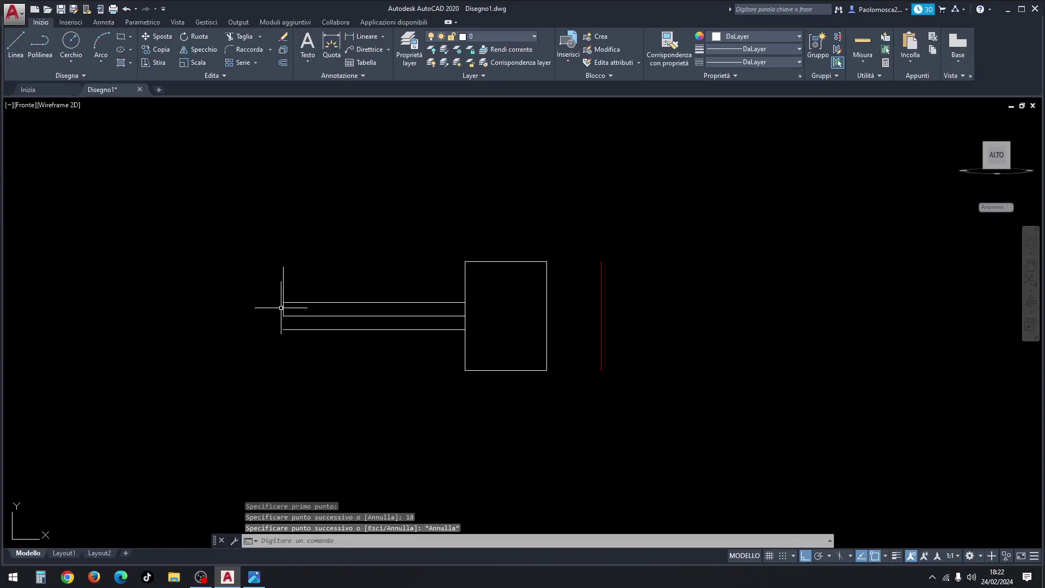
click(16, 44)
click(283, 316)
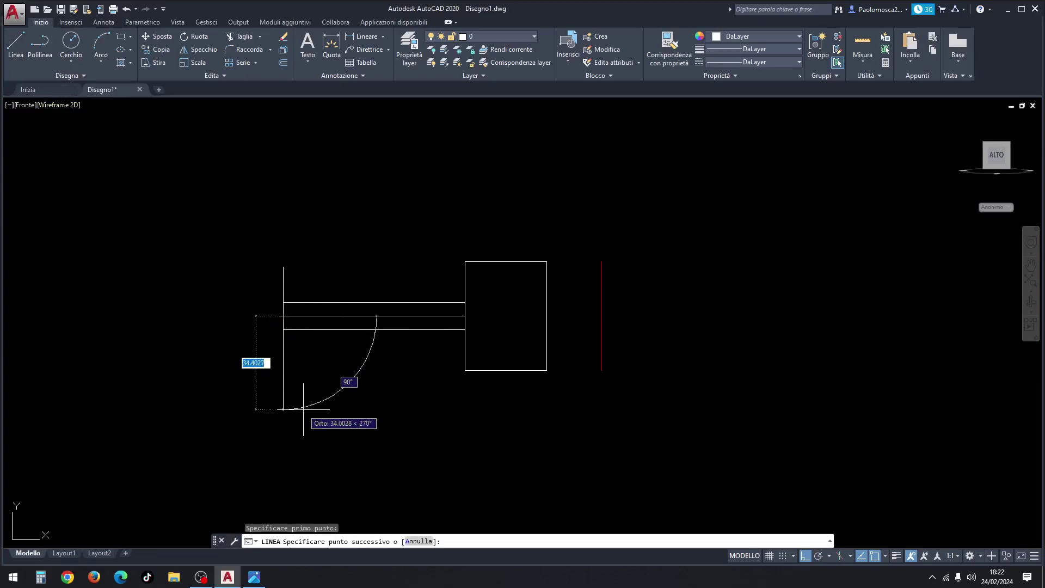
text(18)
key(Return)
key(Escape)
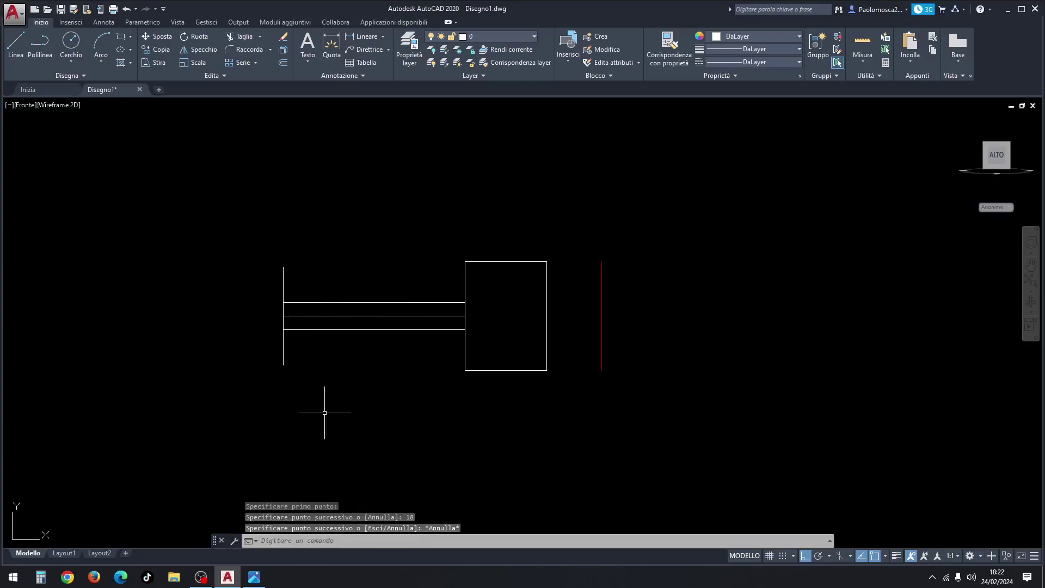
click(254, 577)
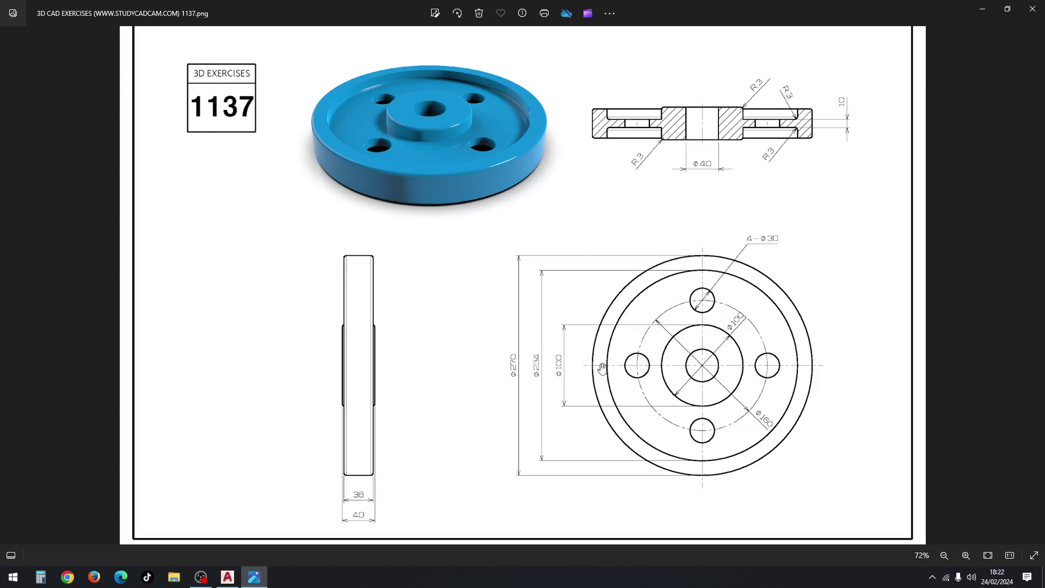
Step: Close the rim box with an 18-unit leftward and 38-unit downward line
click(228, 577)
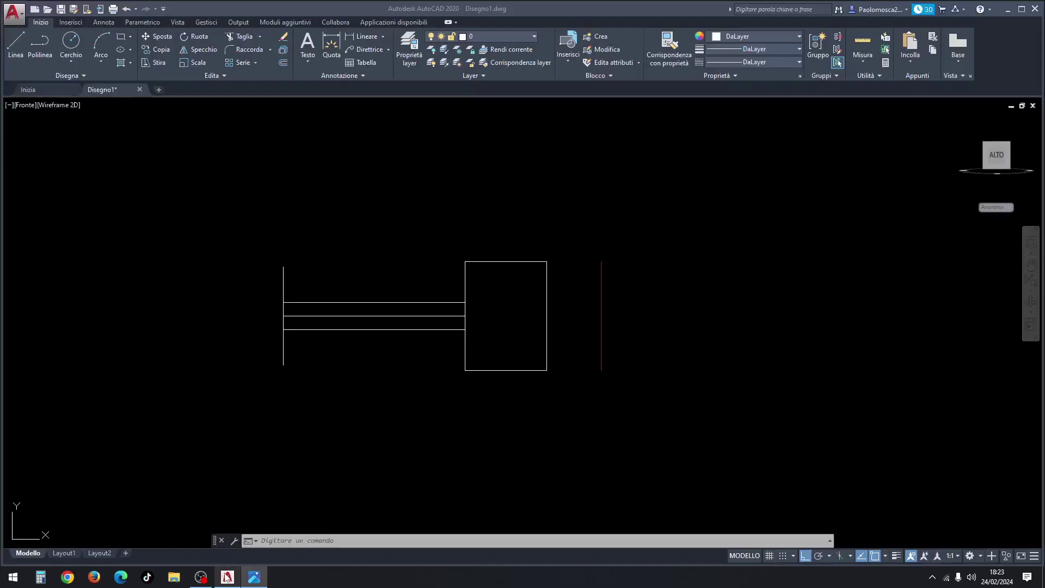
click(16, 47)
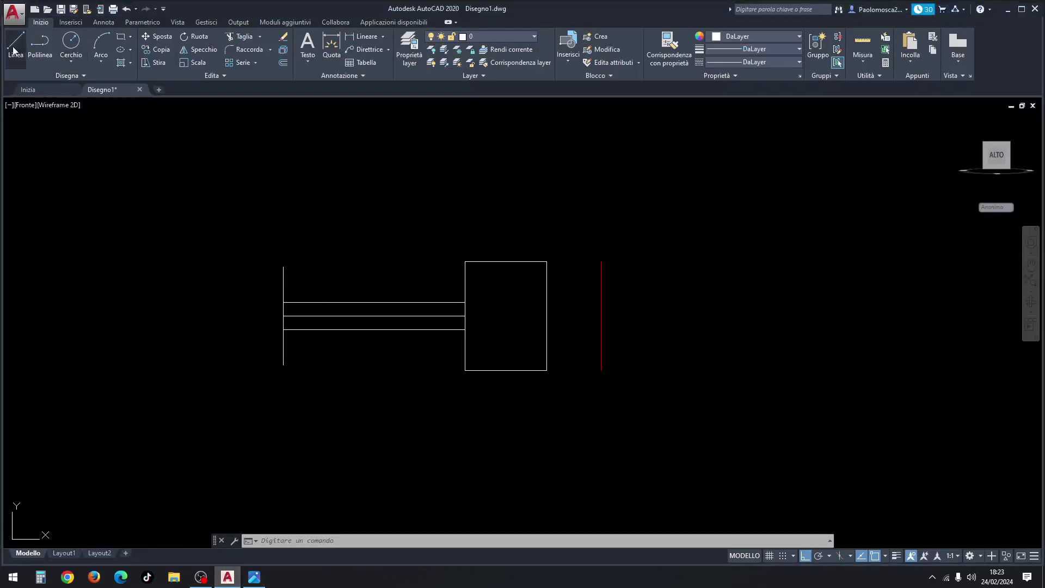
click(283, 266)
text(18)
key(Return)
text(36)
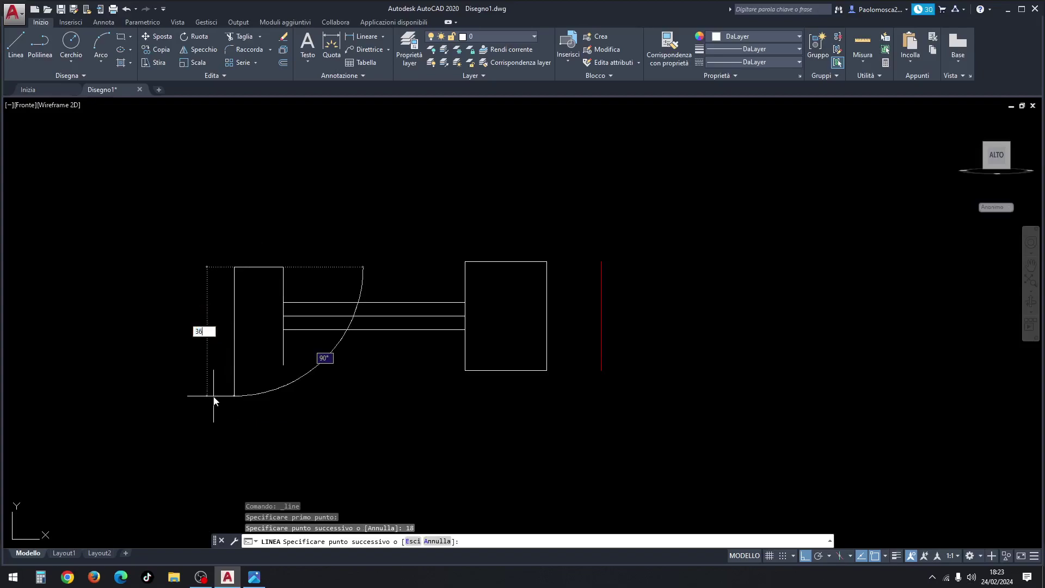
text(38)
key(Return)
key(Escape)
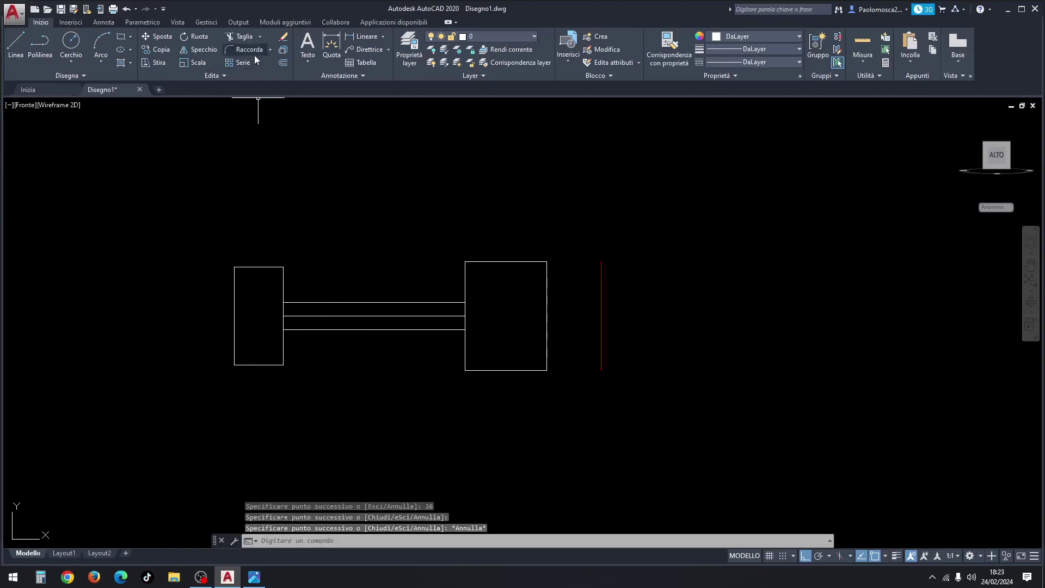
click(262, 579)
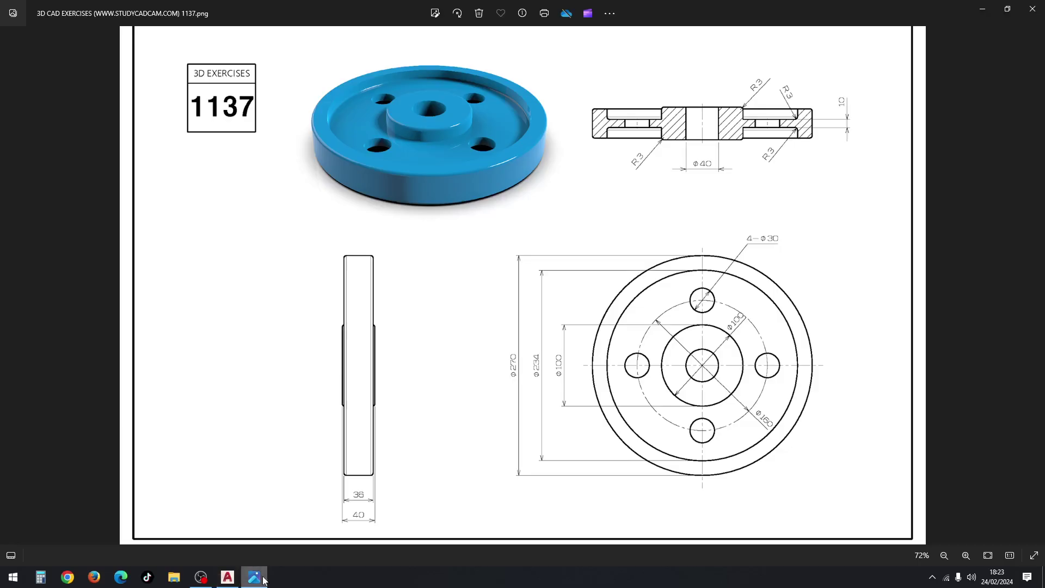
Step: Zoom the reference to 100% to read the R3 radii, then return to AutoCAD
double_click(653, 135)
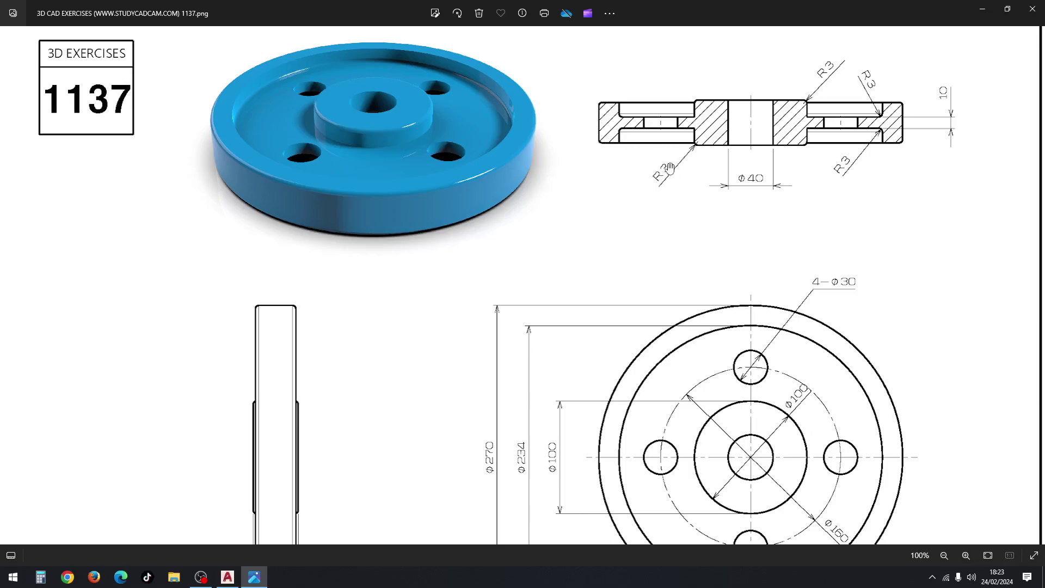
click(227, 578)
Step: Fillet the lower and upper joints with the left rectangle at radius 3
click(245, 54)
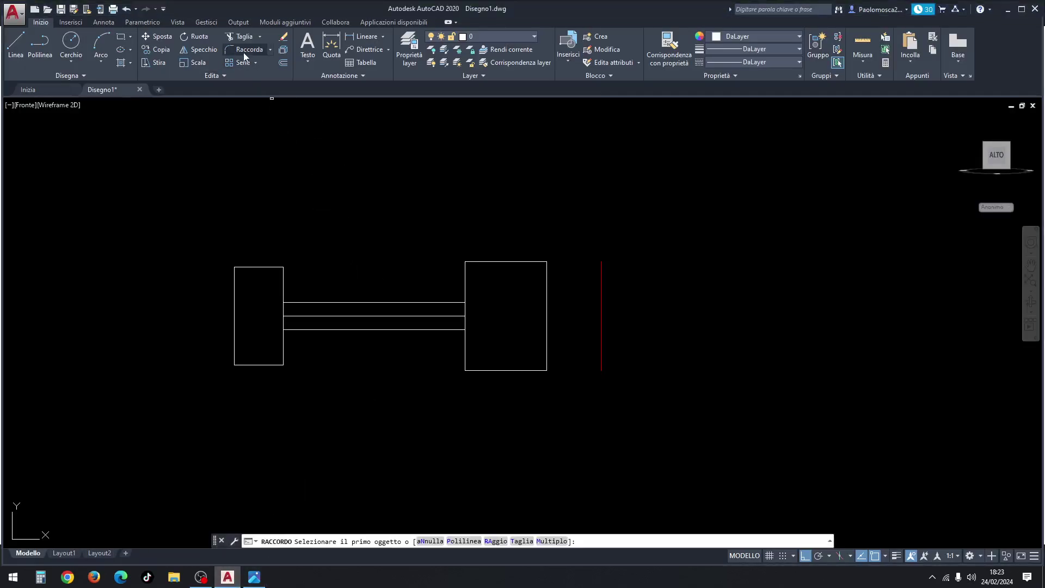
click(496, 542)
text(3)
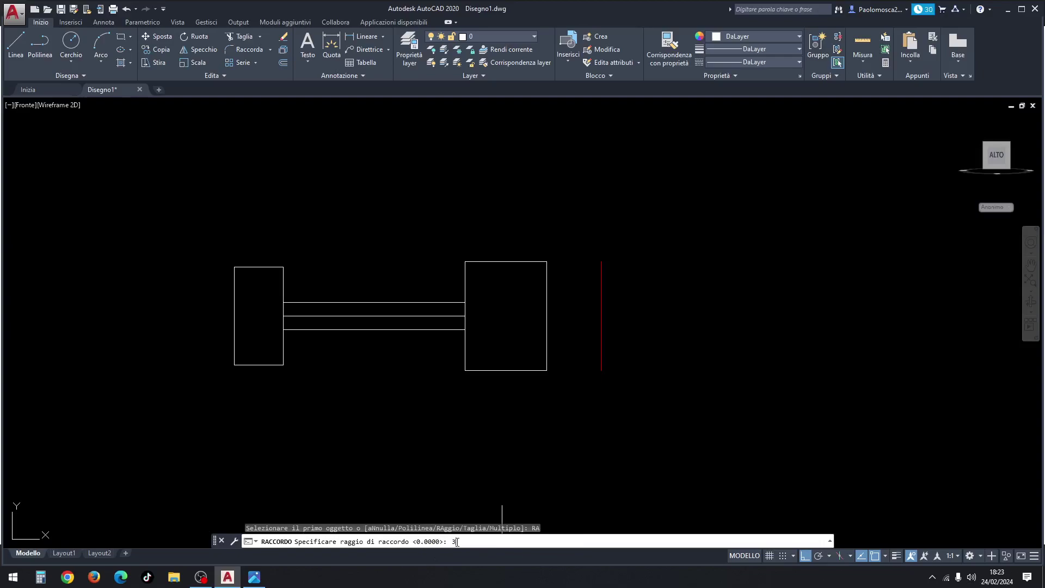
key(Return)
click(296, 329)
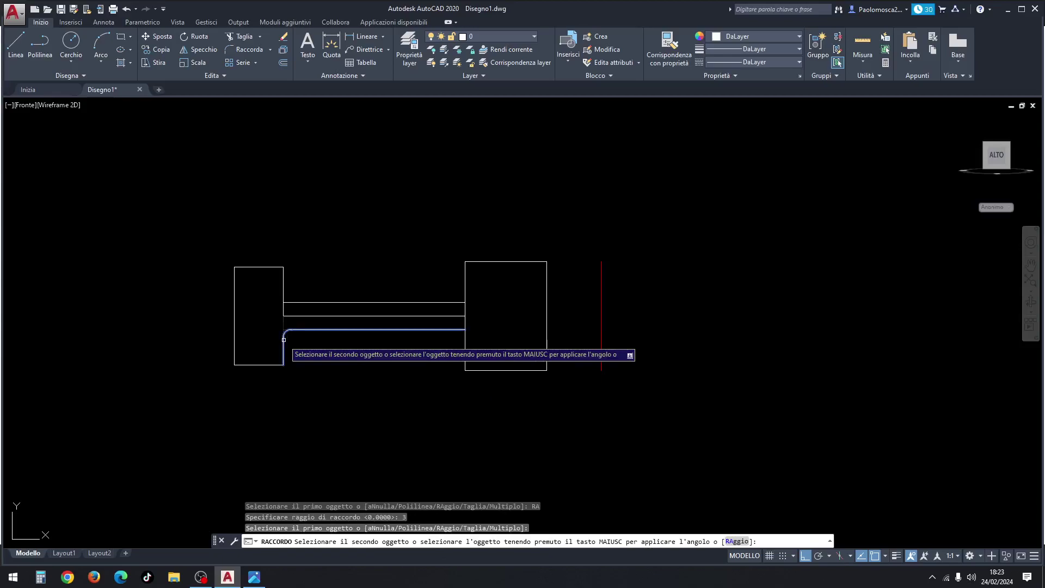
click(284, 340)
key(Return)
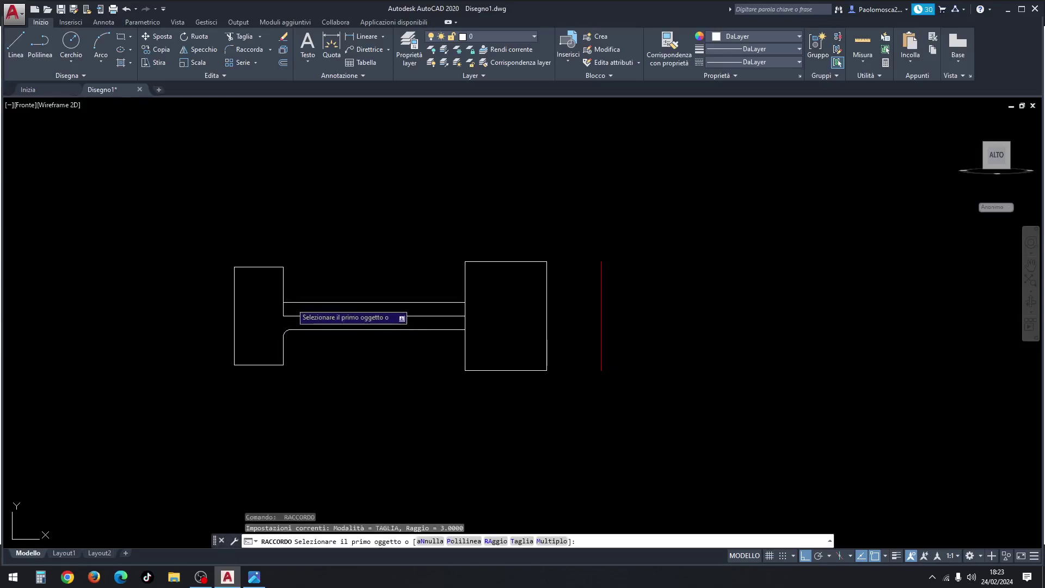
click(283, 296)
Step: Fillet the right rectangle's left corners and the left block's outer corners at R3
key(Return)
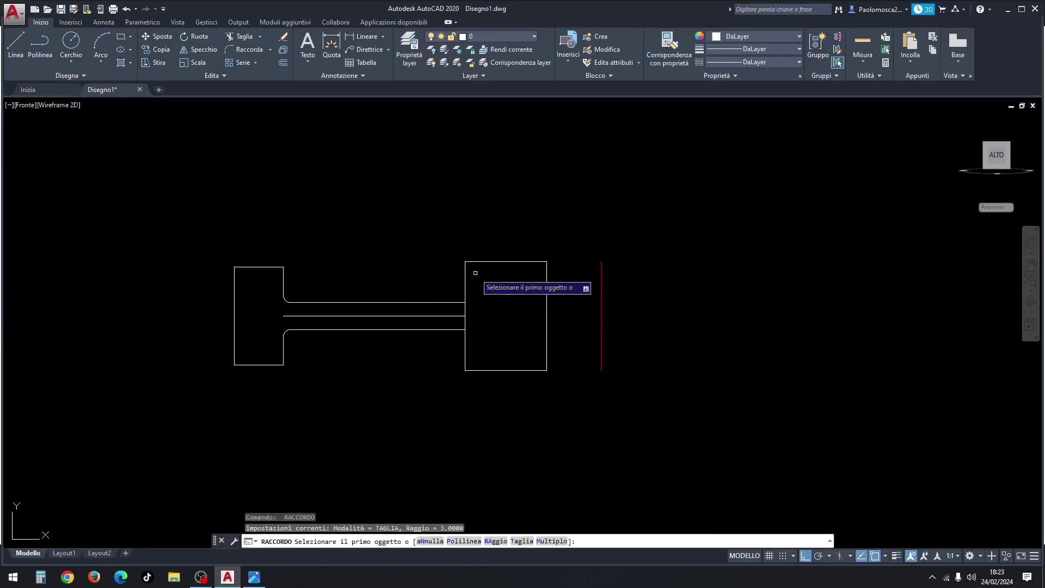
click(466, 275)
key(Return)
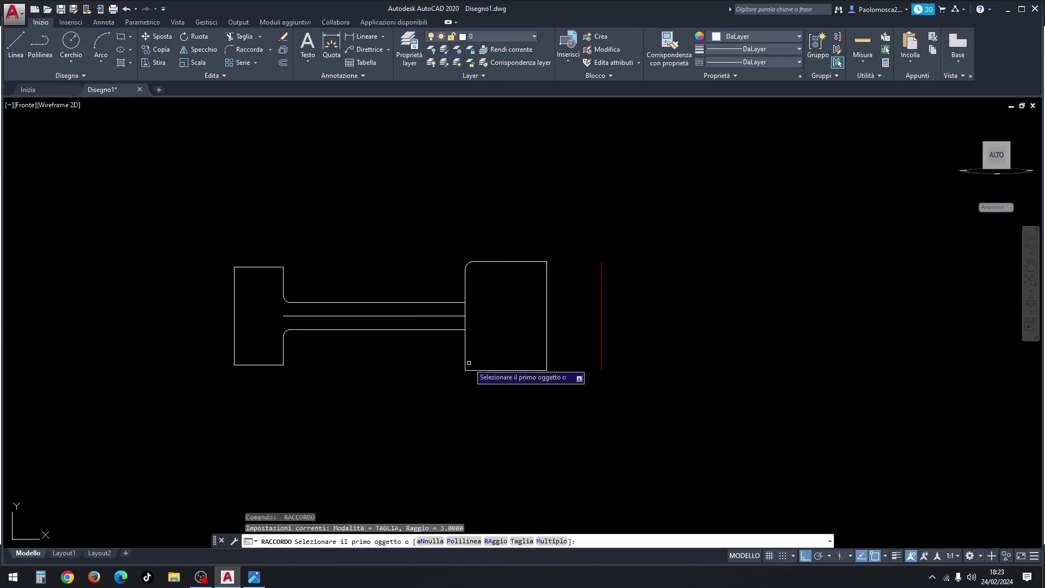
click(466, 362)
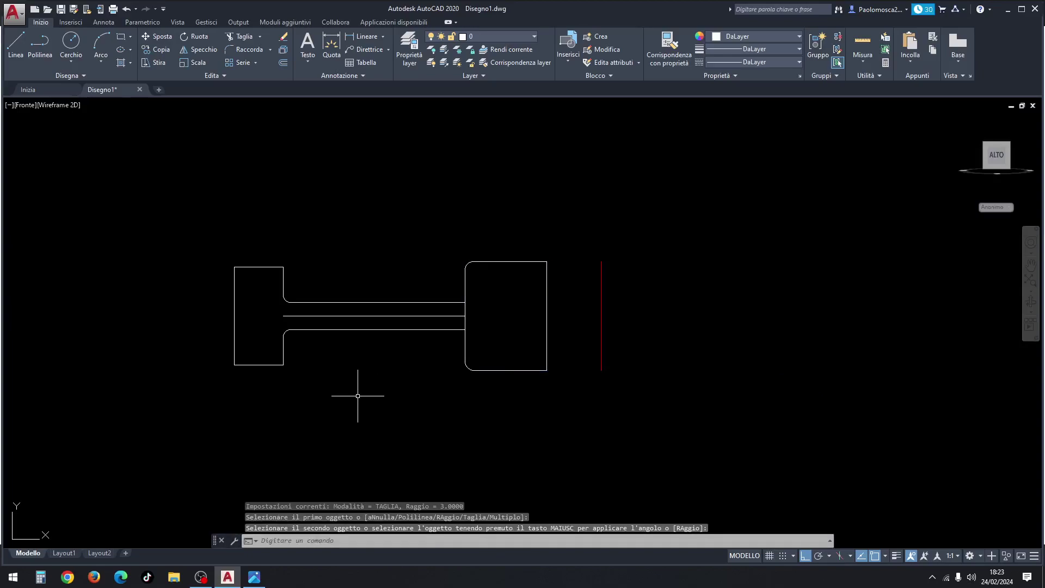
key(Return)
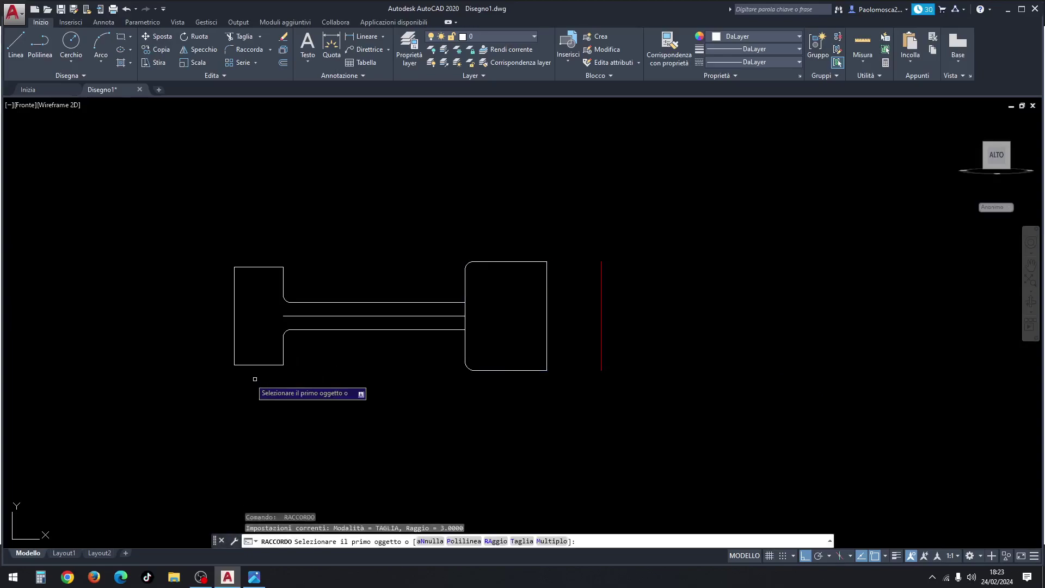
click(239, 366)
key(Return)
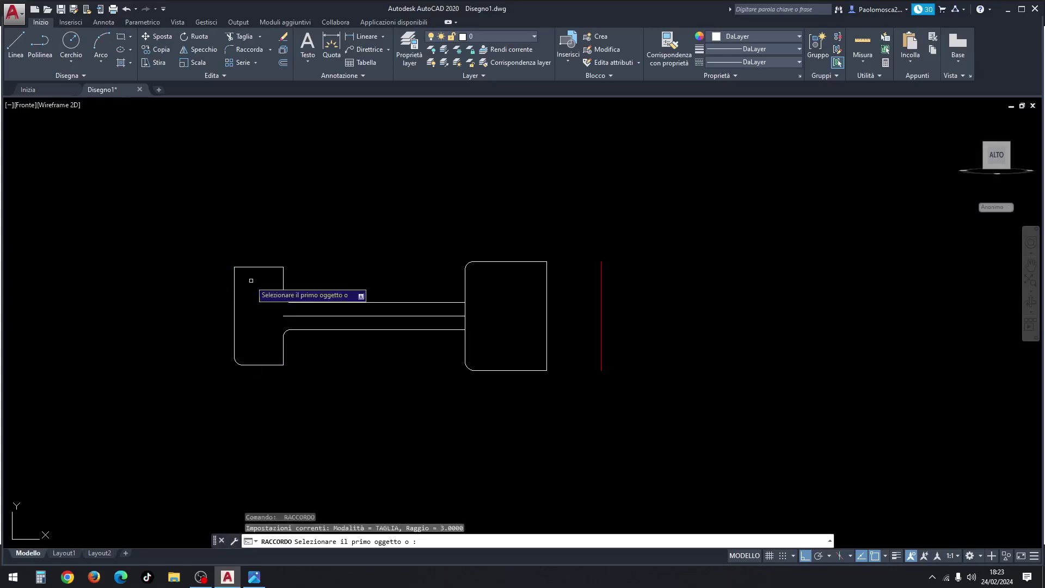
click(248, 267)
click(235, 275)
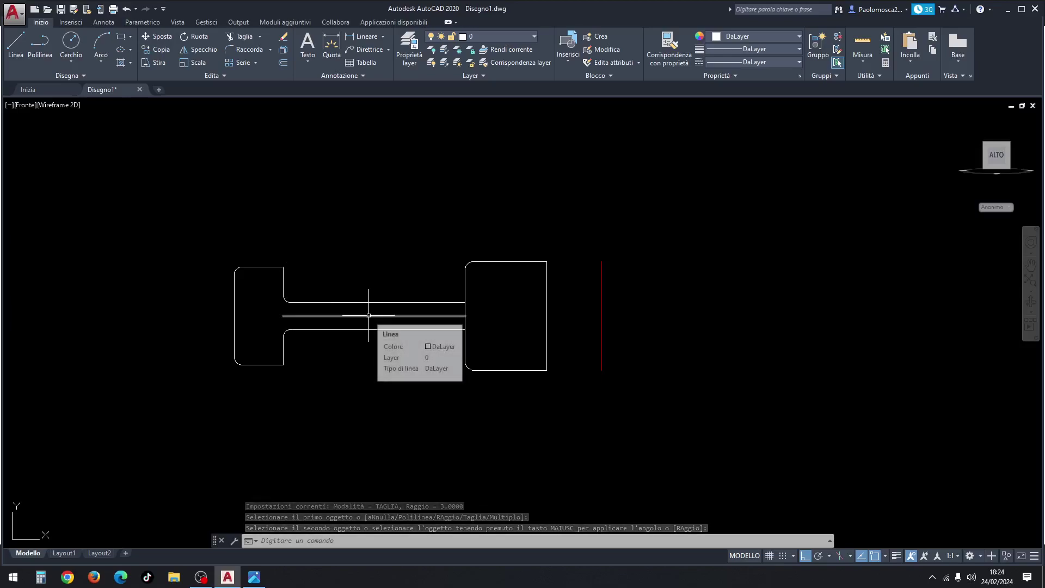
mouse_move(368, 316)
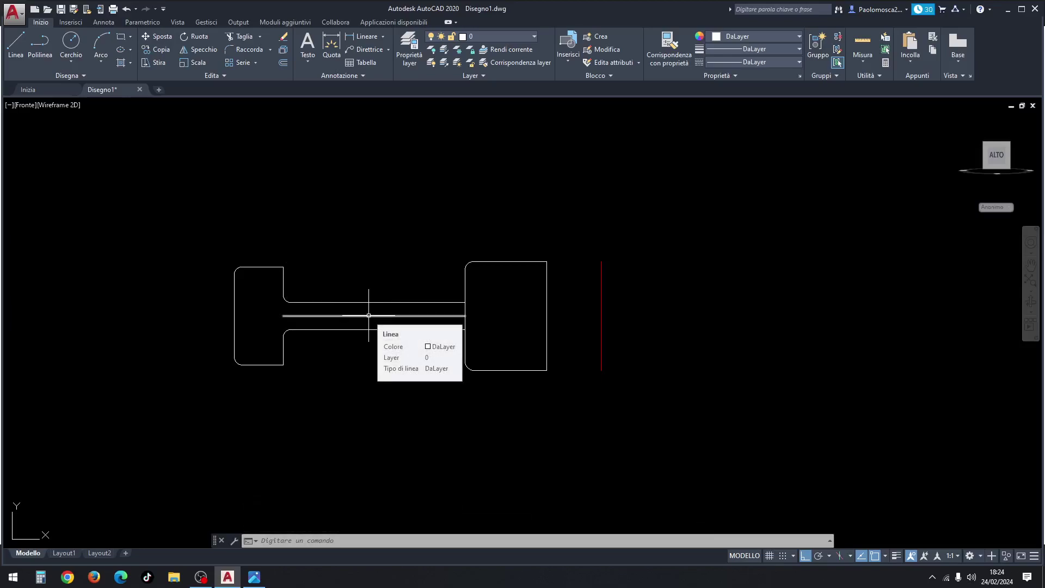
Step: Erase the central line and trim the right block's edge between the web lines
click(370, 315)
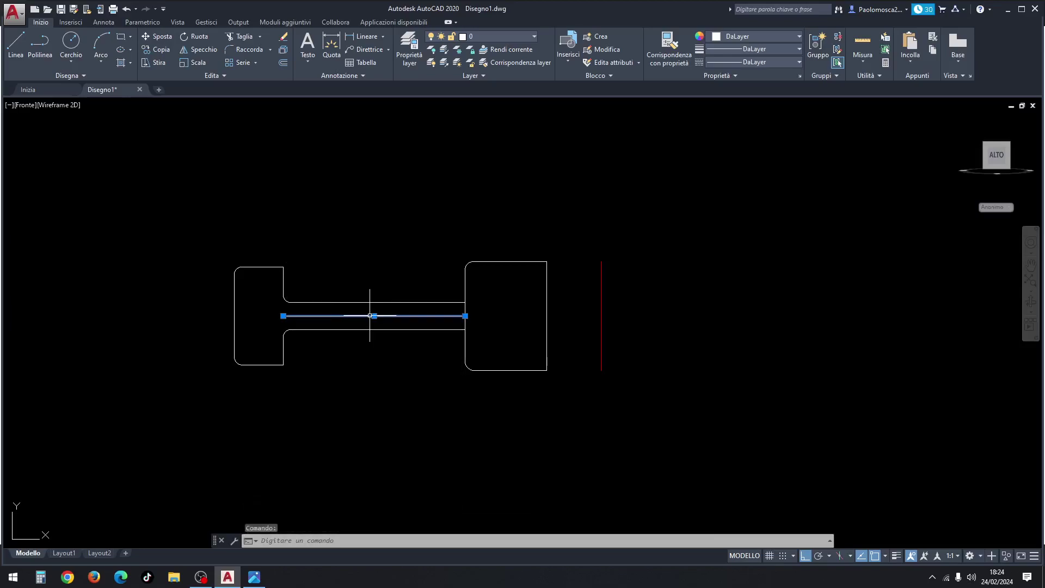
click(284, 37)
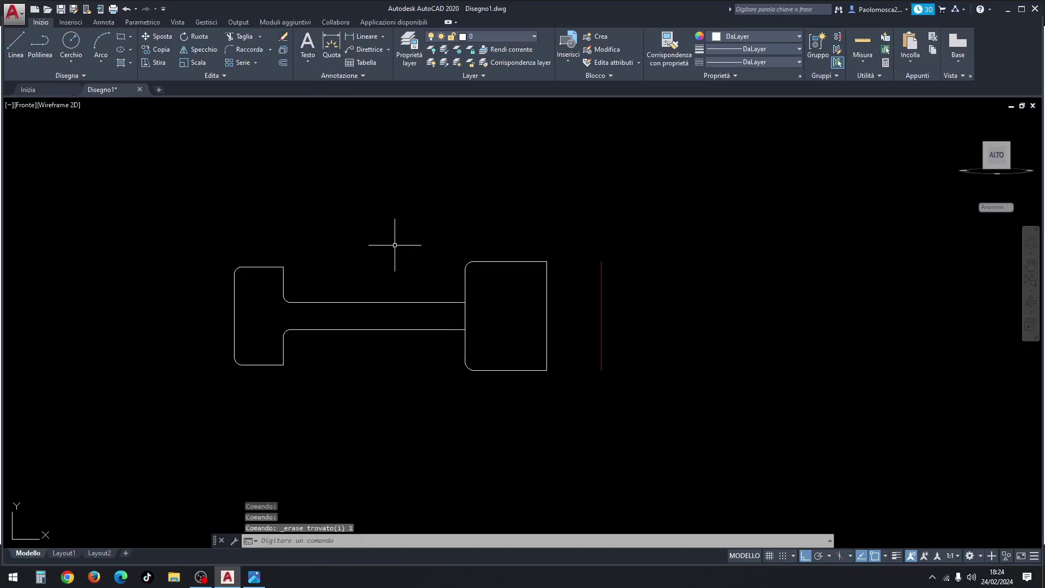
click(250, 38)
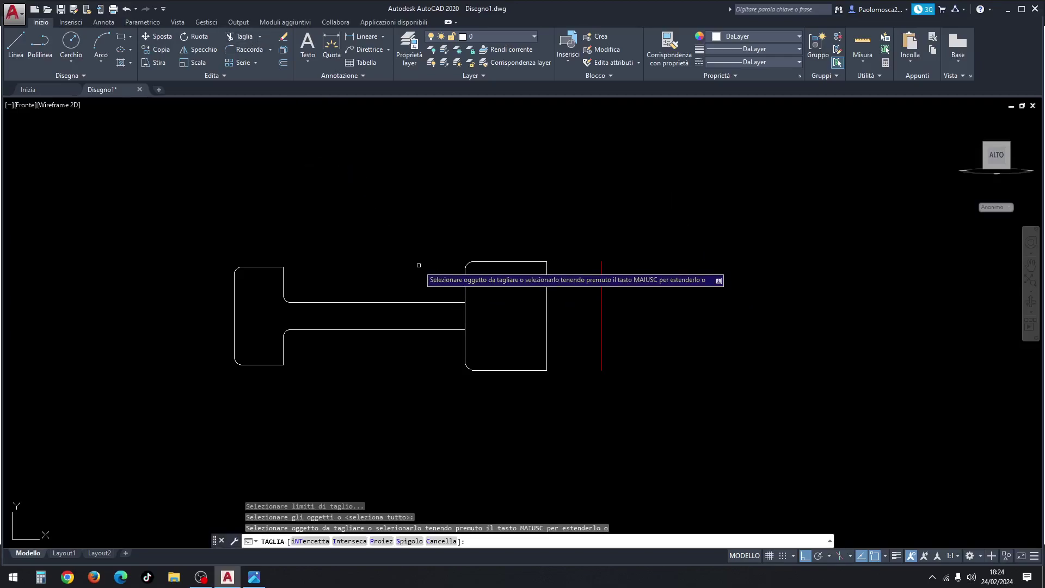
click(466, 317)
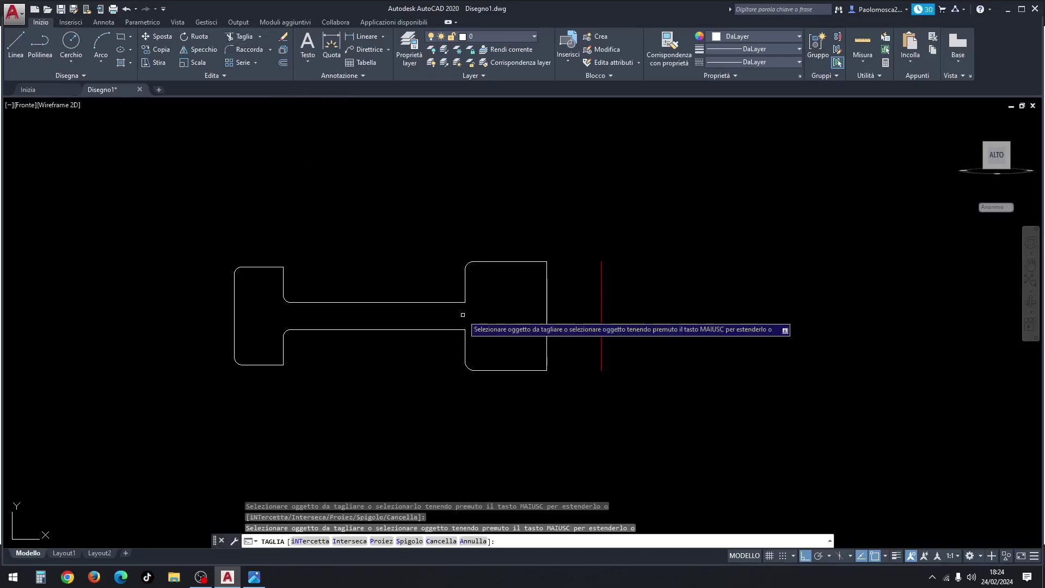
click(254, 577)
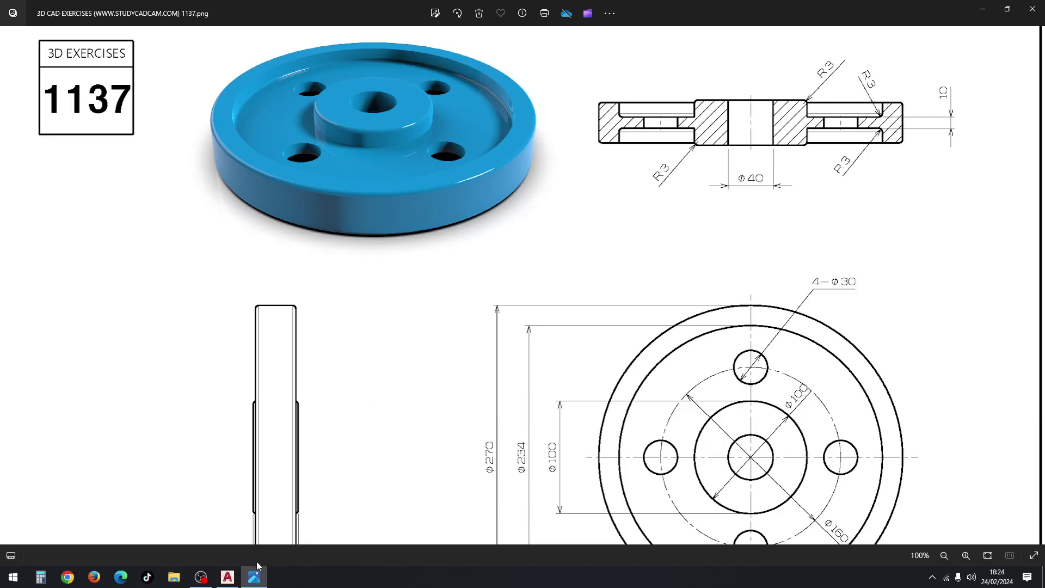
click(227, 577)
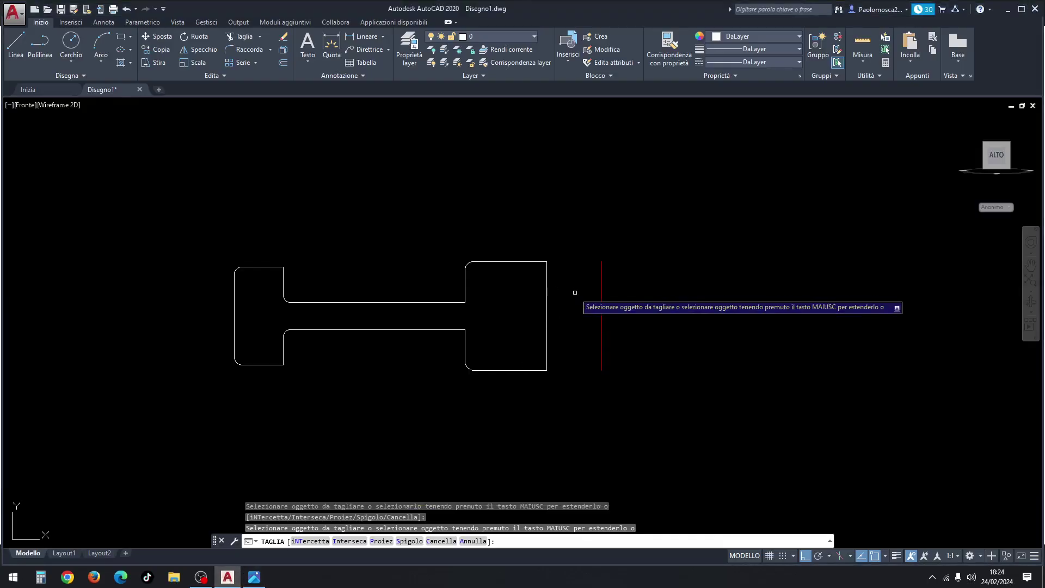
key(Escape)
key(Escape)
key(Escape)
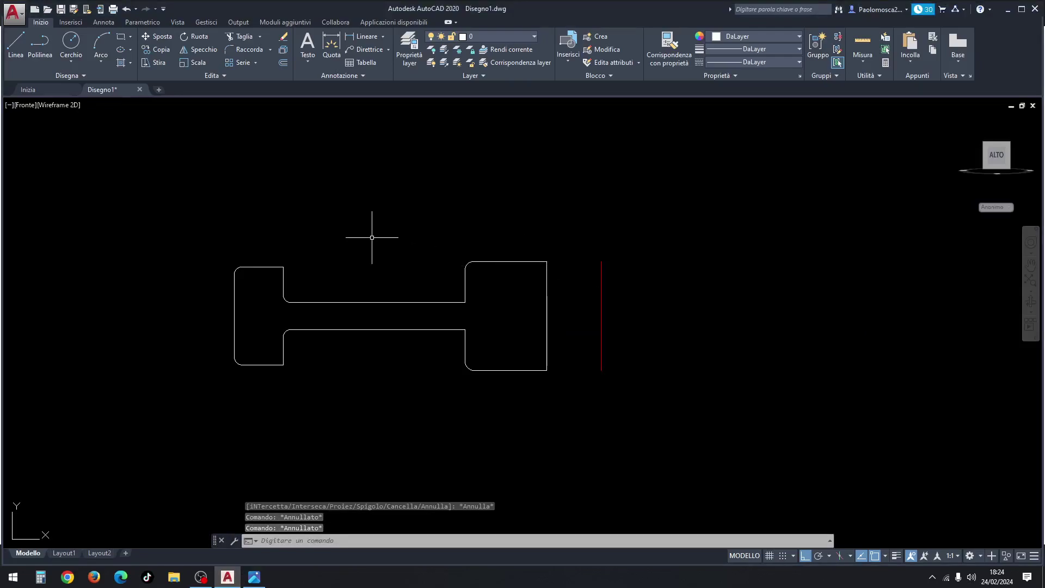
Step: Convert all 18 profile objects into one region with the REG command
text(re)
key(Return)
click(567, 235)
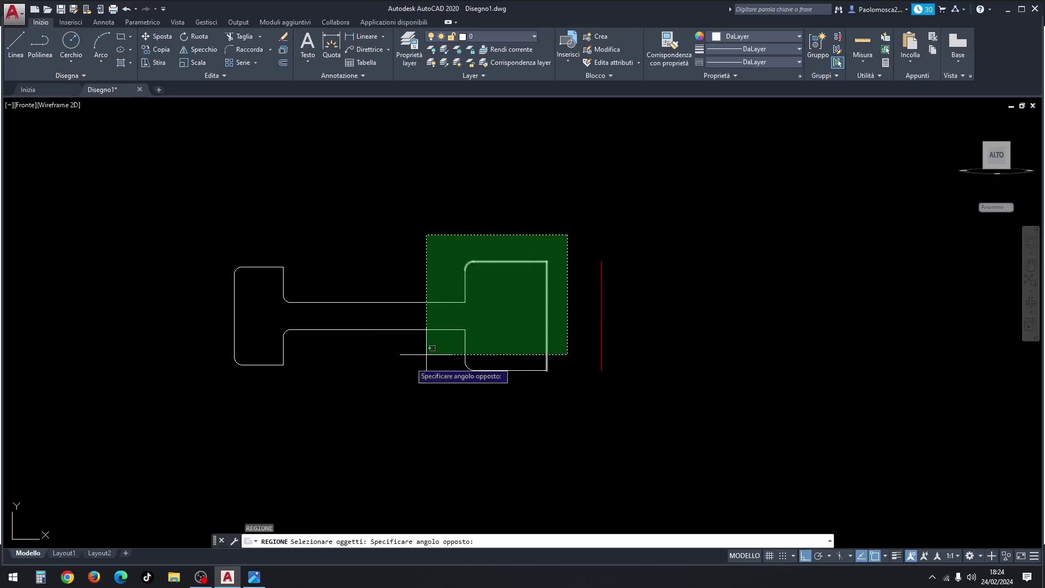
click(199, 426)
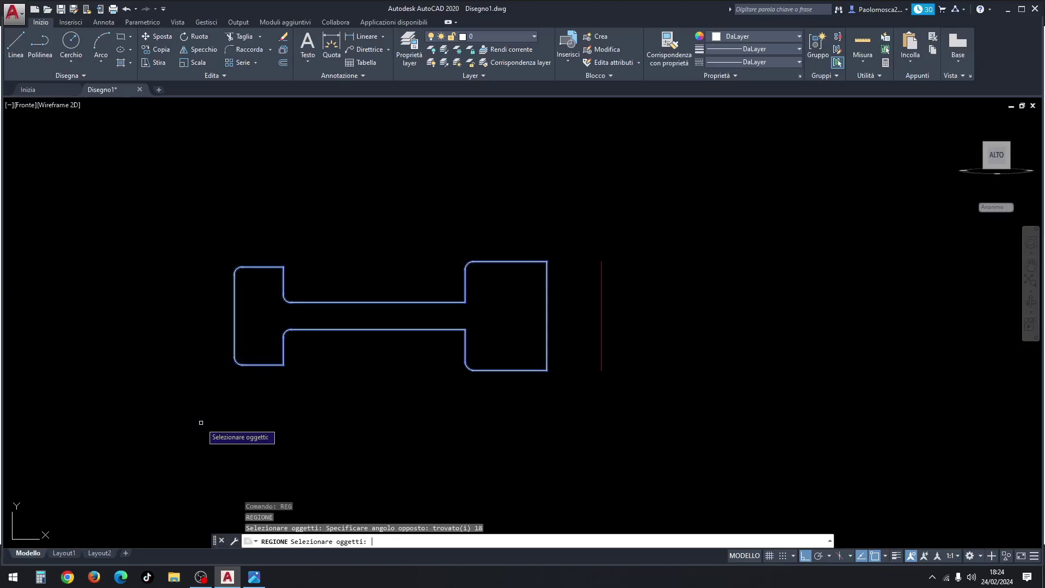
key(Return)
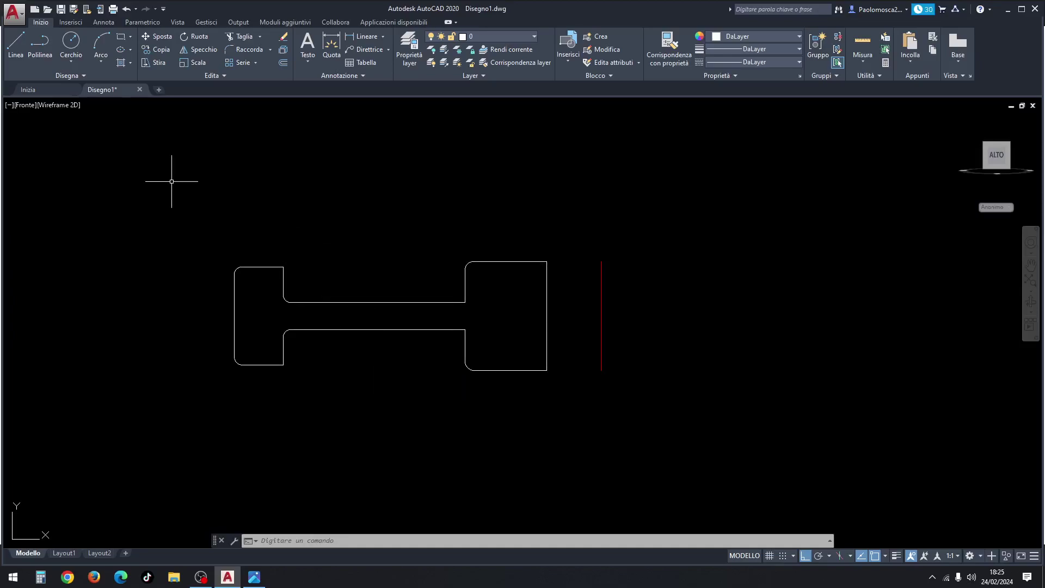
Step: Switch to the southwest isometric view and reframe the profile
click(24, 106)
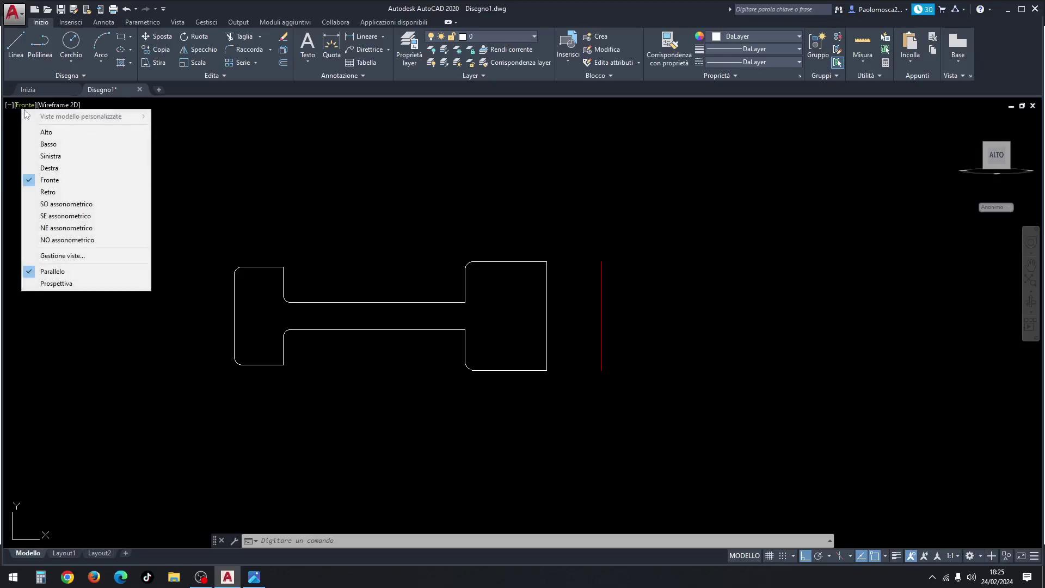
click(66, 203)
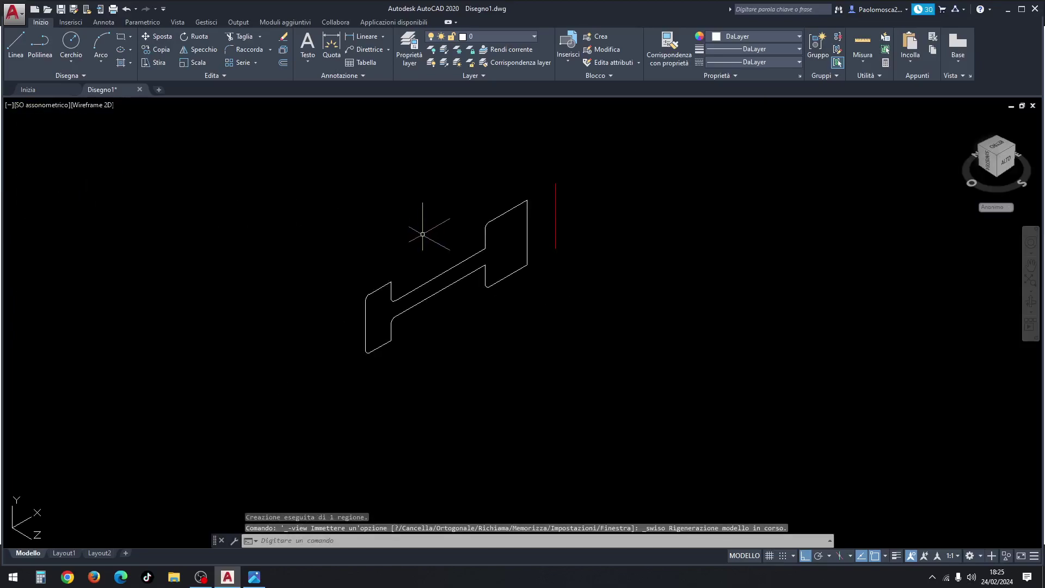
middle_drag(546, 200, 526, 226)
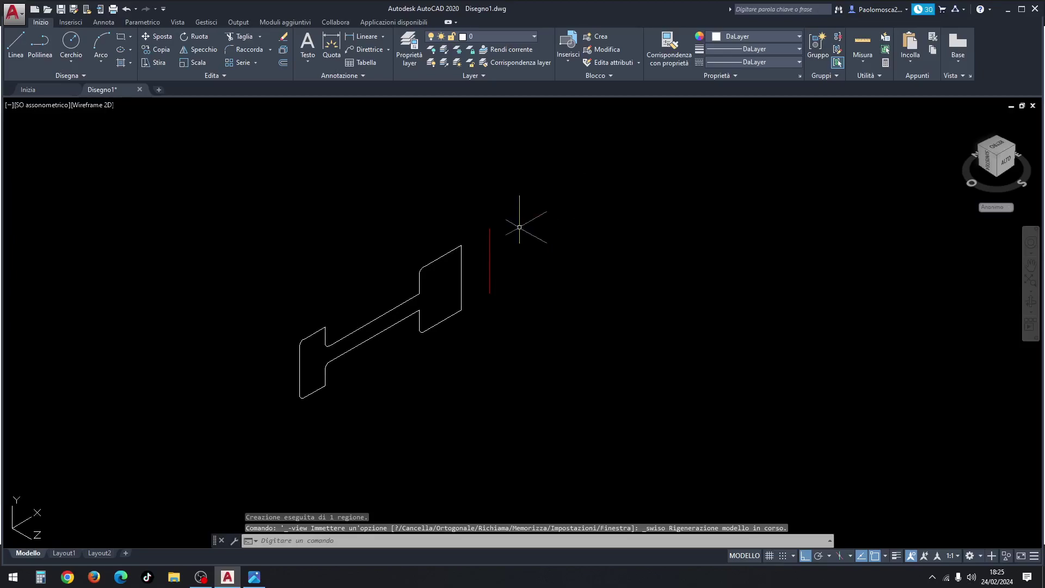
scroll(537, 223, down, 2)
Step: Revolve the profile region 360° around the red axis line
text(riv)
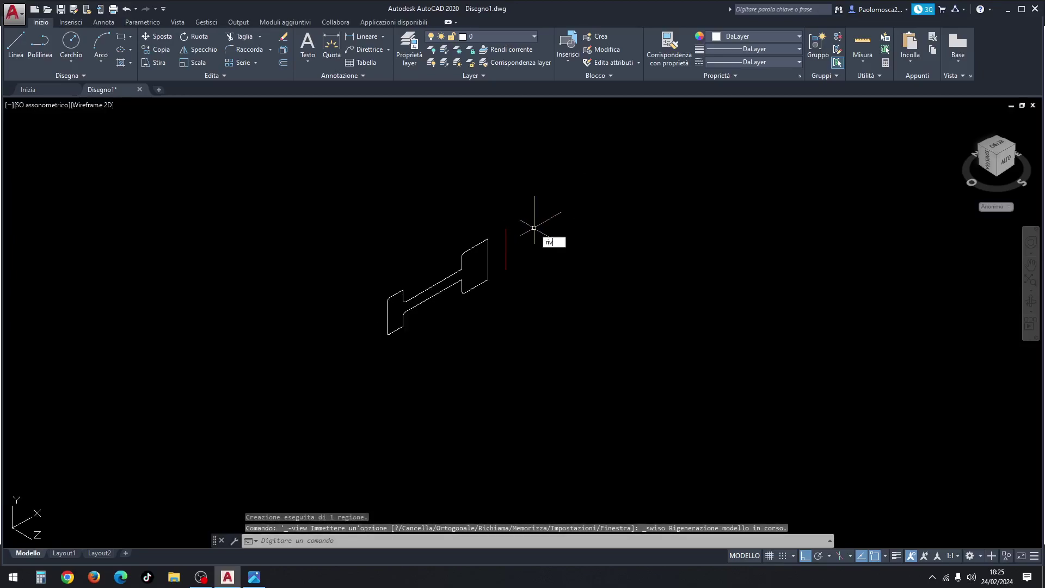
key(Return)
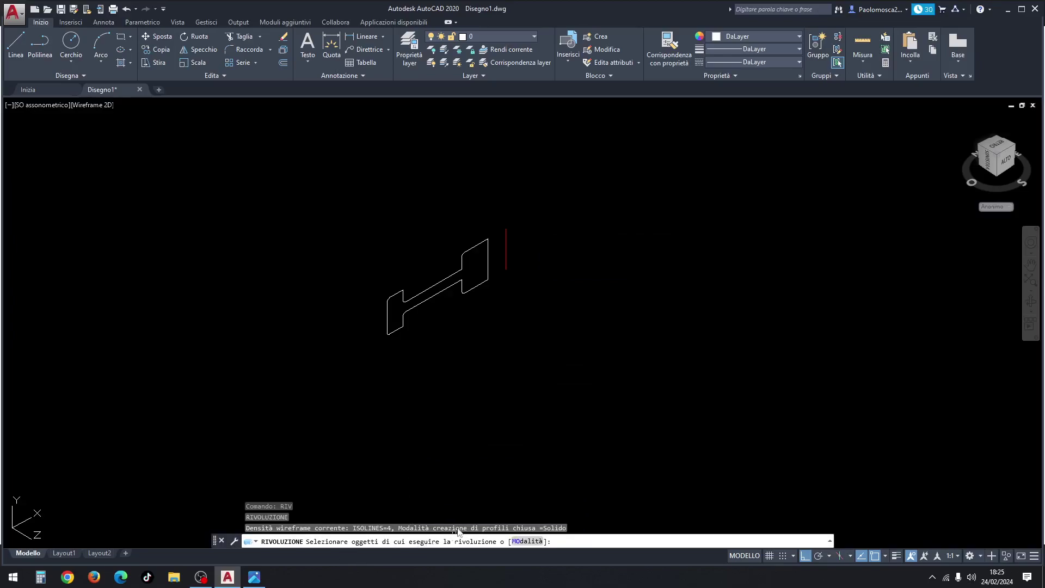
middle_drag(454, 349, 439, 373)
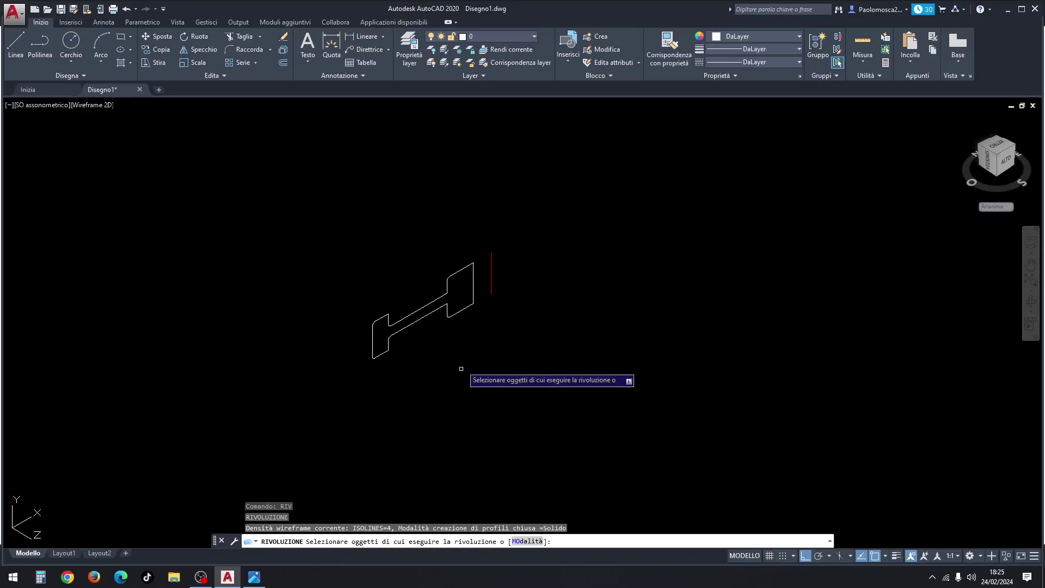
click(436, 314)
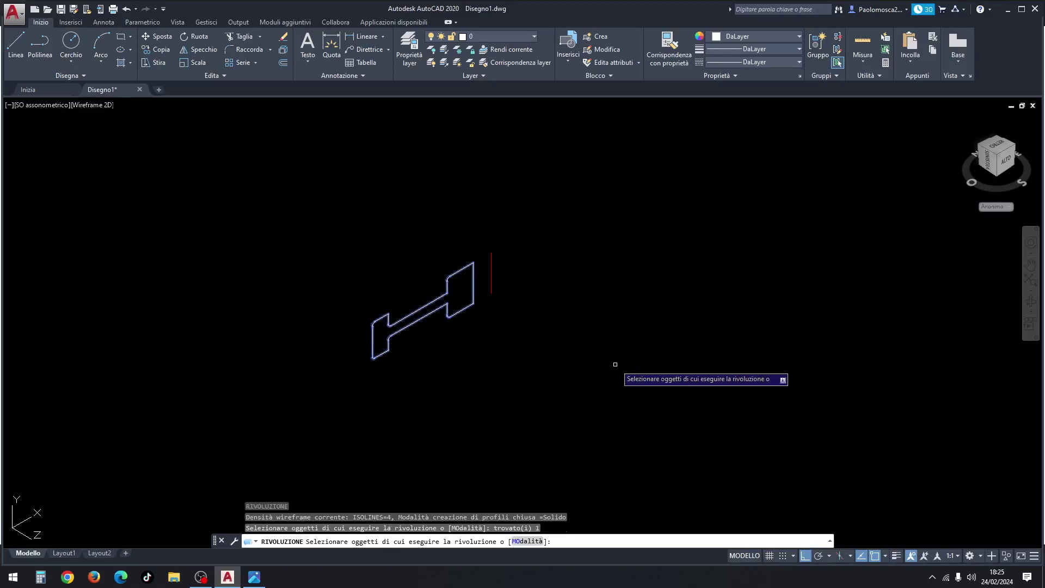
key(Return)
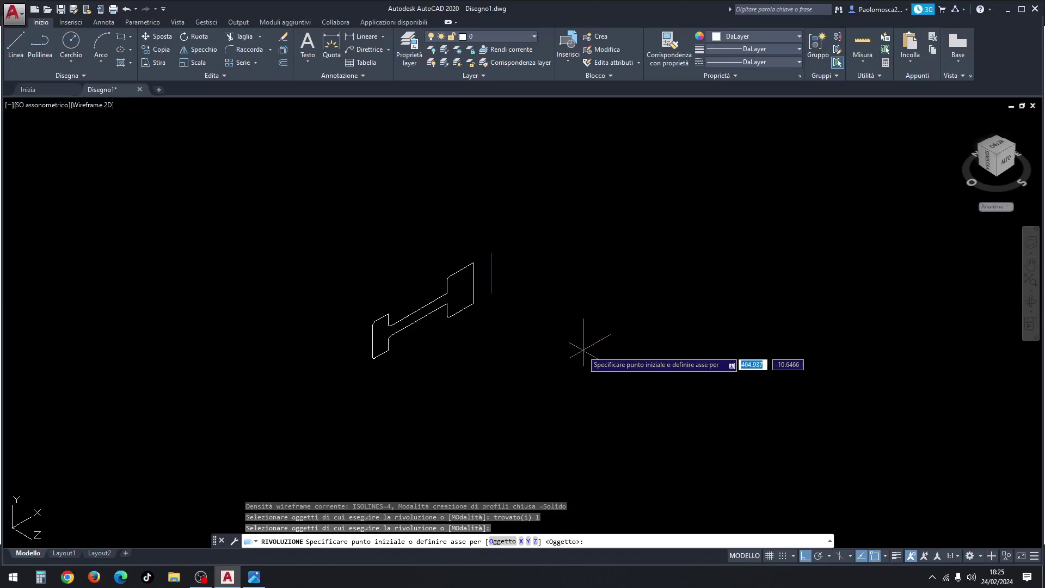
click(491, 257)
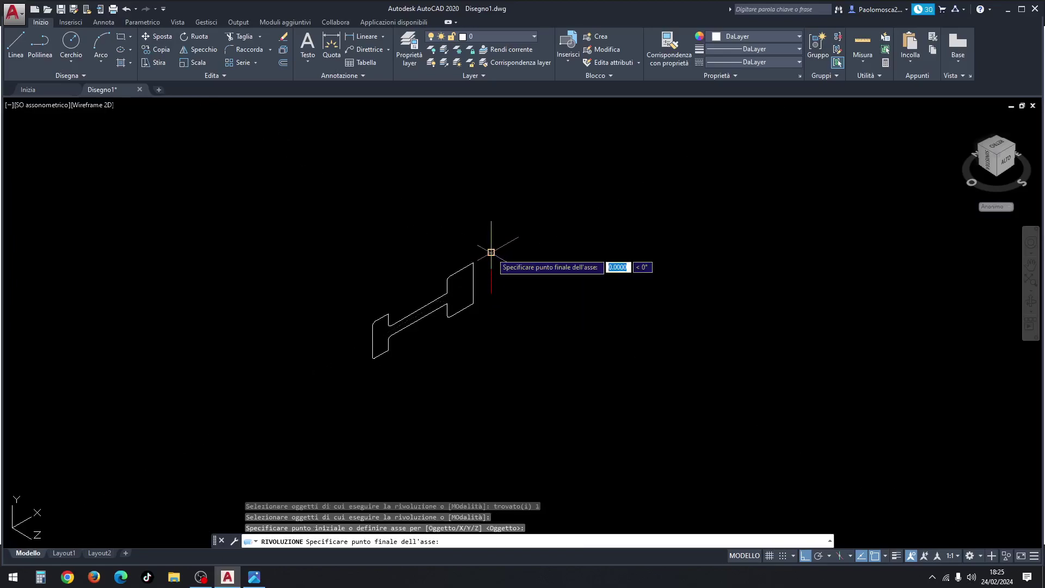
click(491, 288)
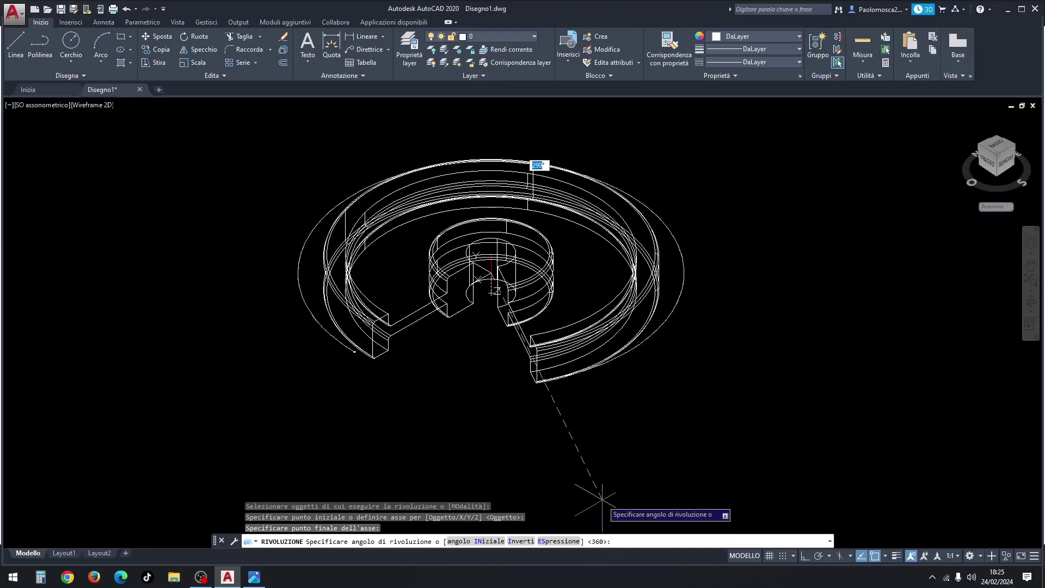
key(Return)
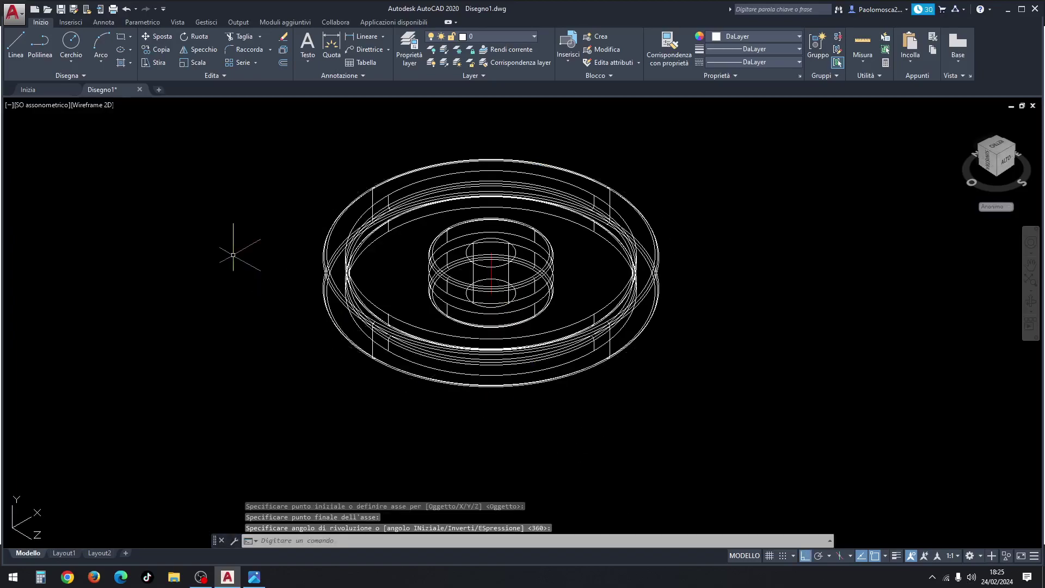
click(98, 107)
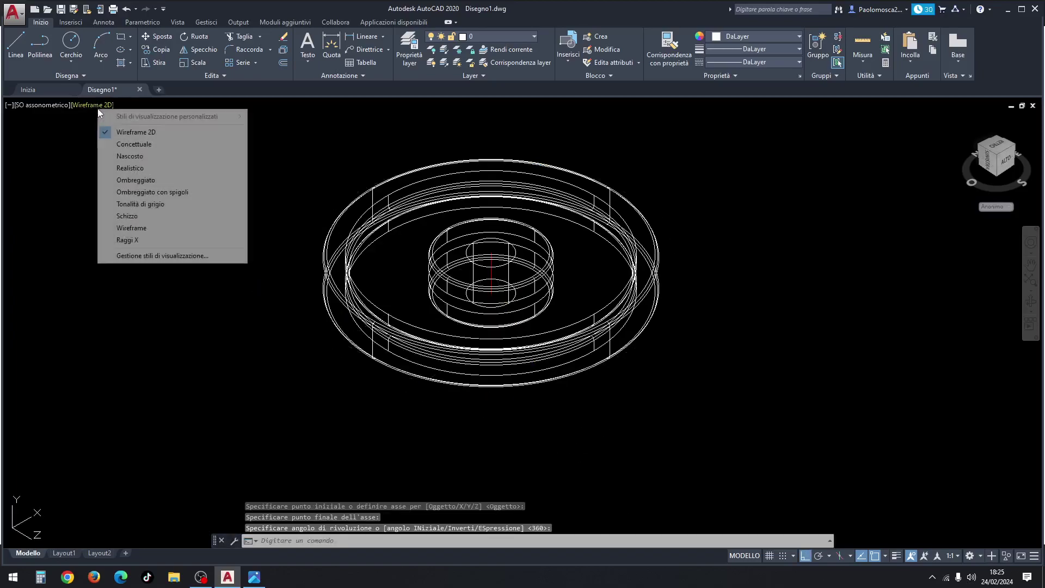
Step: Preview the pulley in Realistic shading, then set the visual style back to 2D Wireframe
click(138, 165)
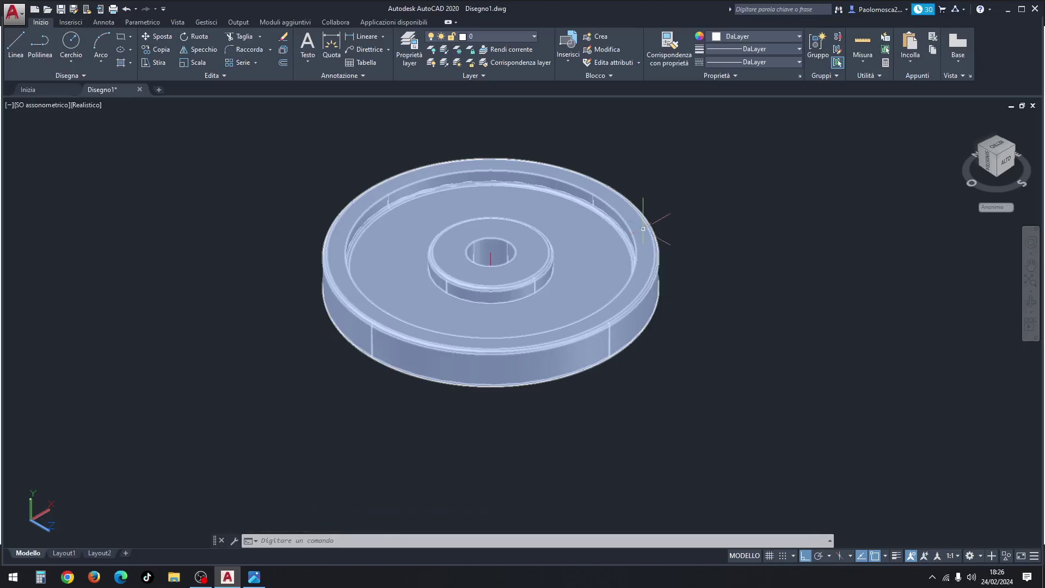
click(86, 105)
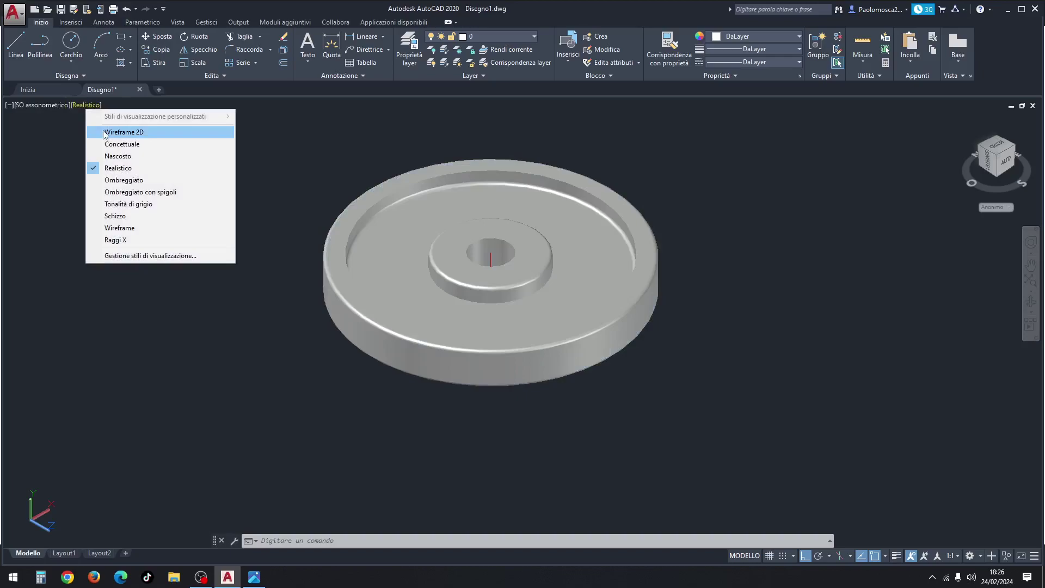
click(105, 133)
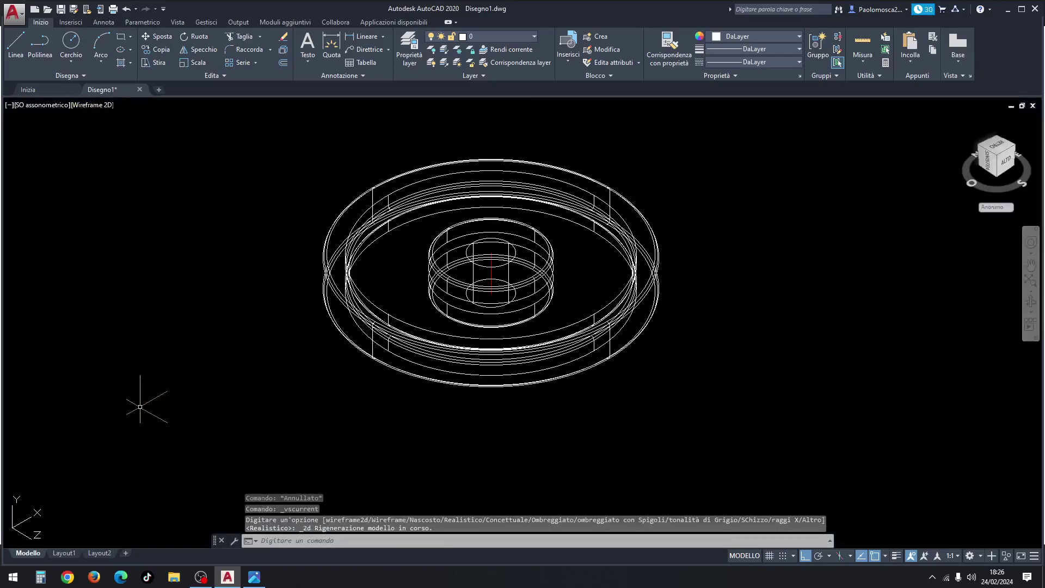
click(253, 578)
Step: Check the hole dimensions on the front view of the exercise 1137 reference
scroll(796, 357, down, 1)
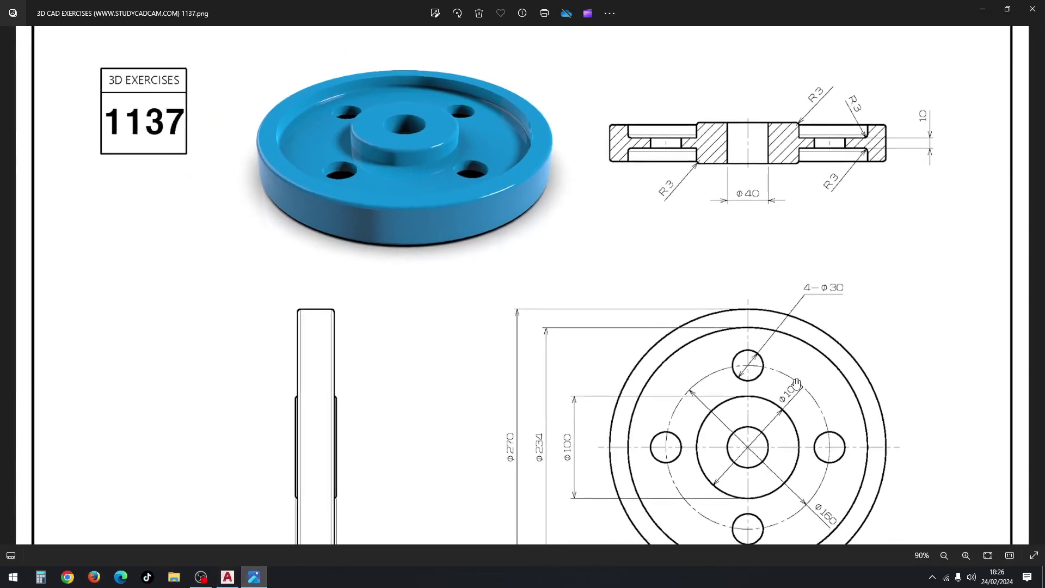
drag(798, 364, 671, 319)
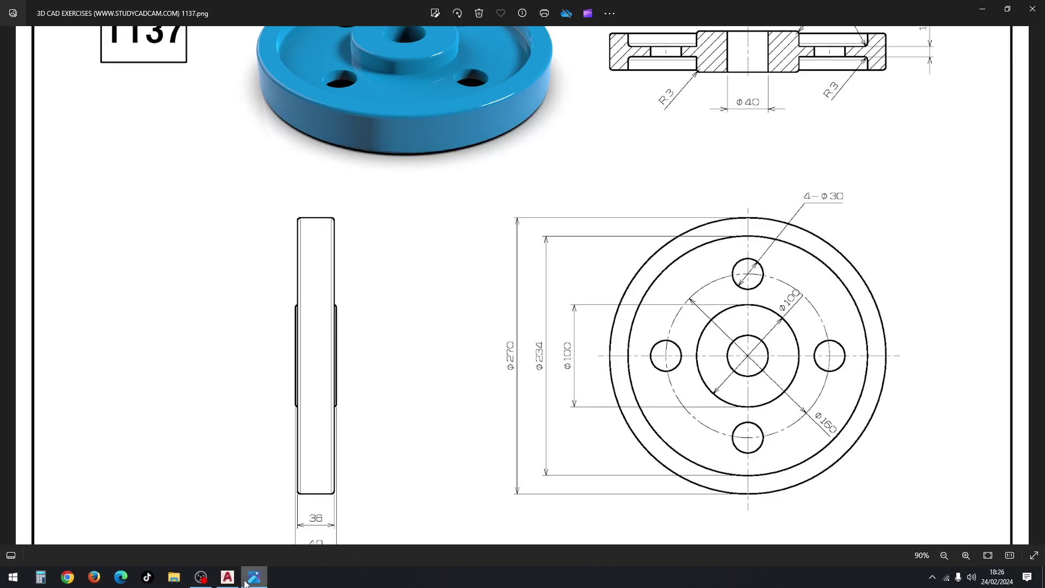
click(227, 577)
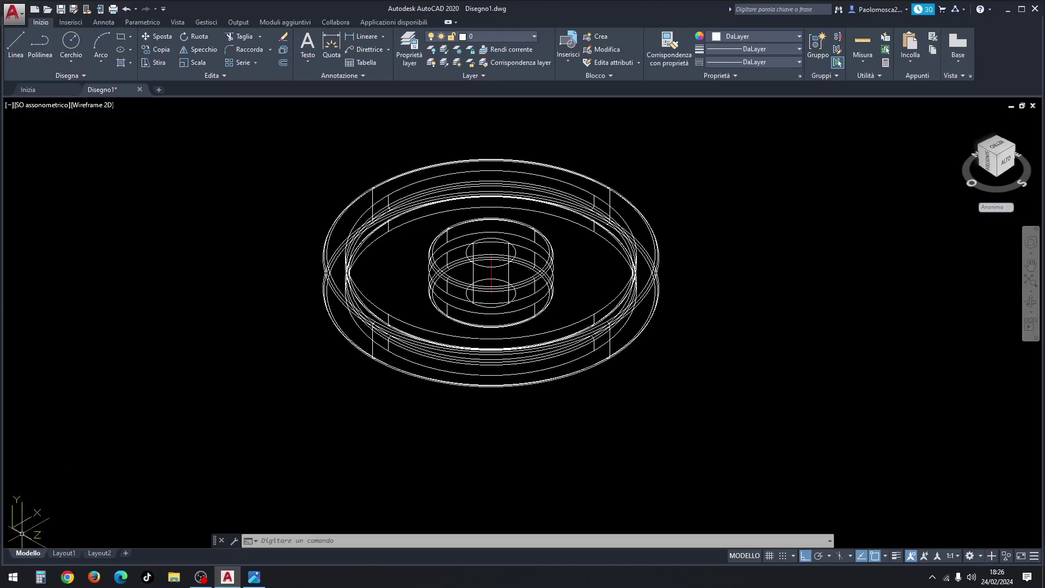
Step: Reorient the UCS so its Z axis points straight up
click(22, 533)
click(32, 539)
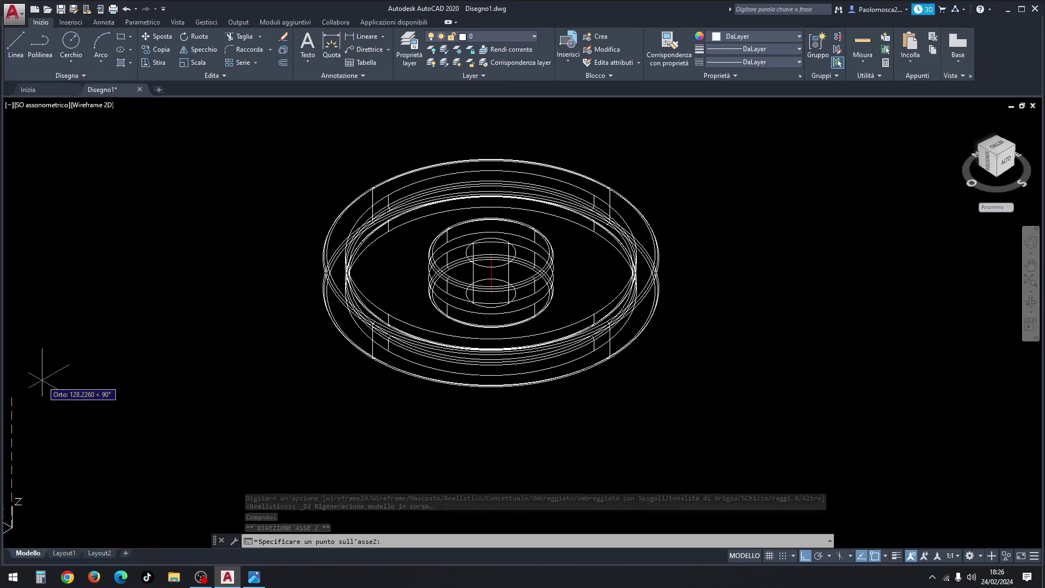
click(42, 379)
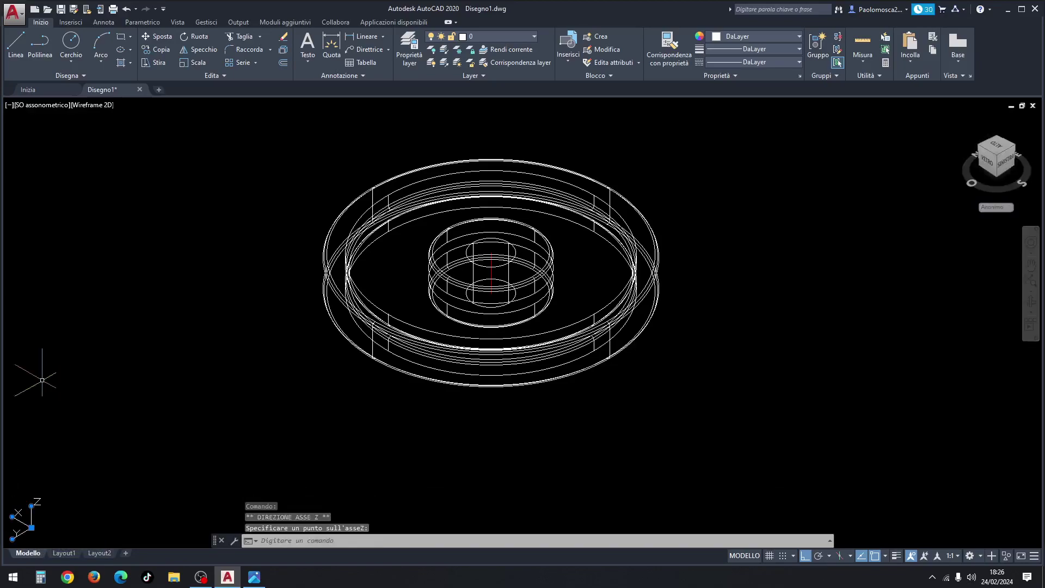
key(Escape)
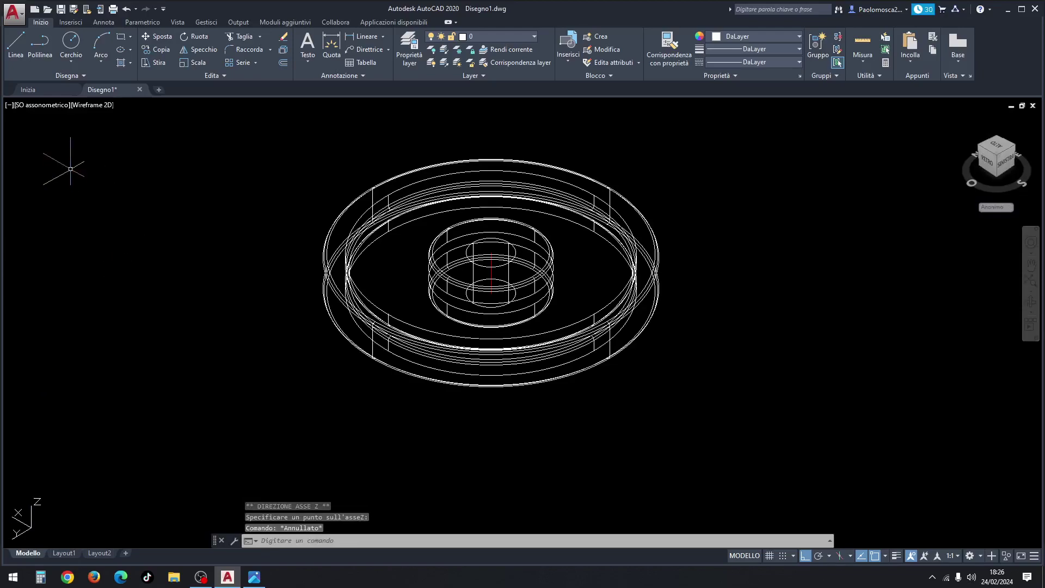
Step: Draw a 160-diameter circle centred on the top end of the axis line
click(73, 65)
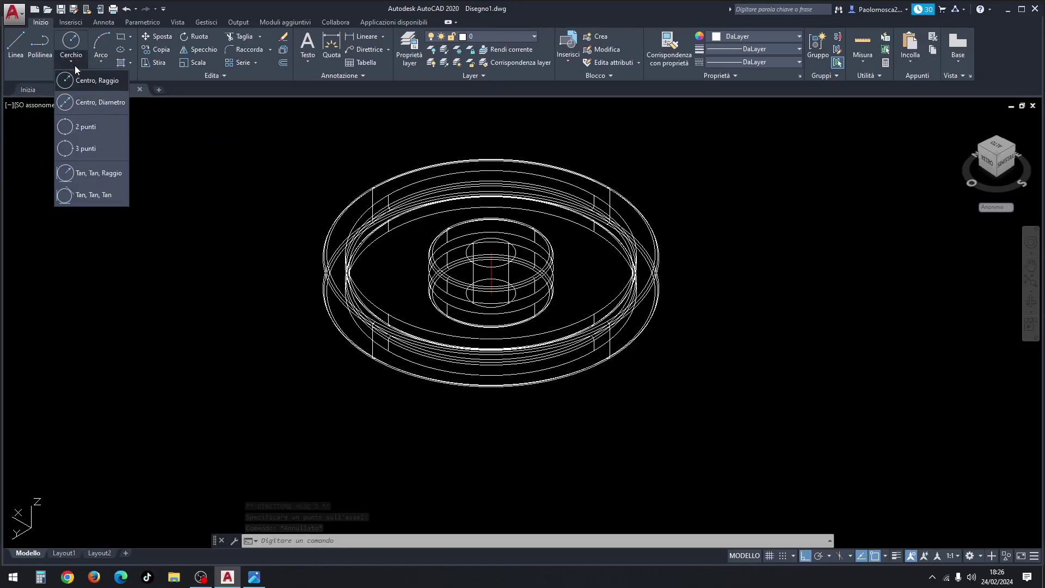
click(97, 102)
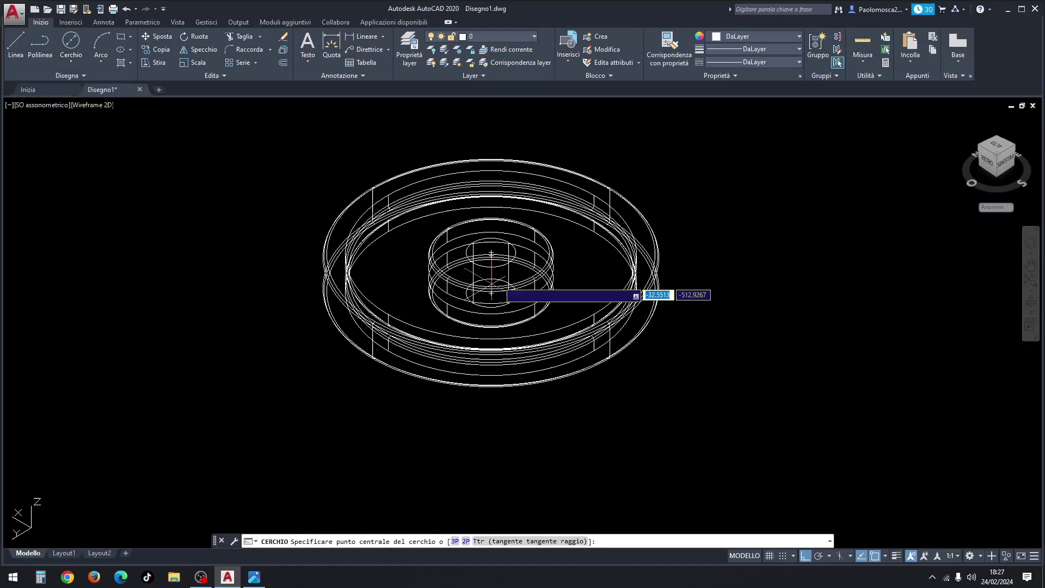
scroll(498, 272, up, 2)
scroll(495, 256, up, 3)
scroll(494, 255, up, 1)
scroll(481, 245, up, 1)
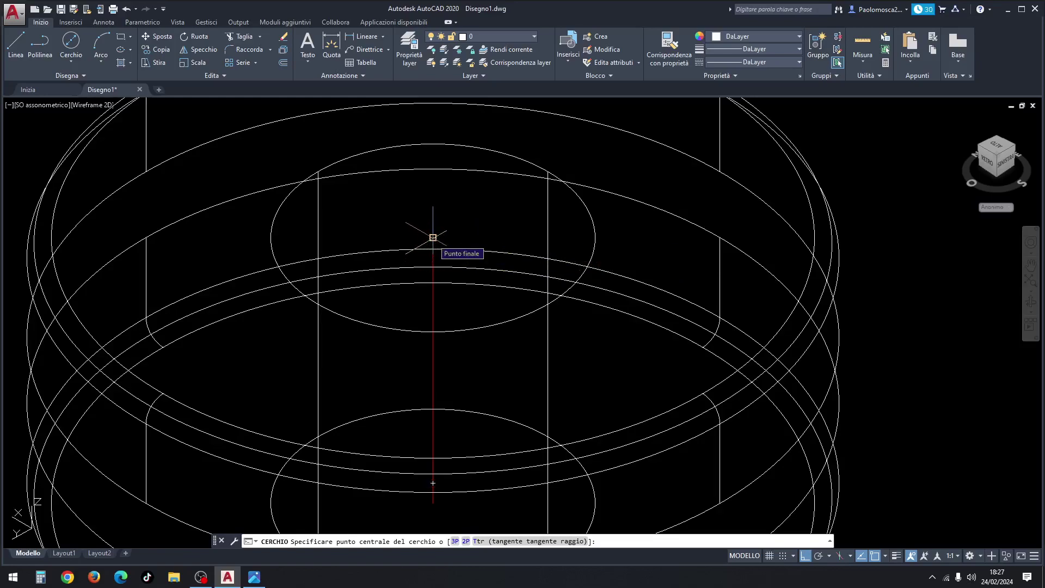
click(433, 238)
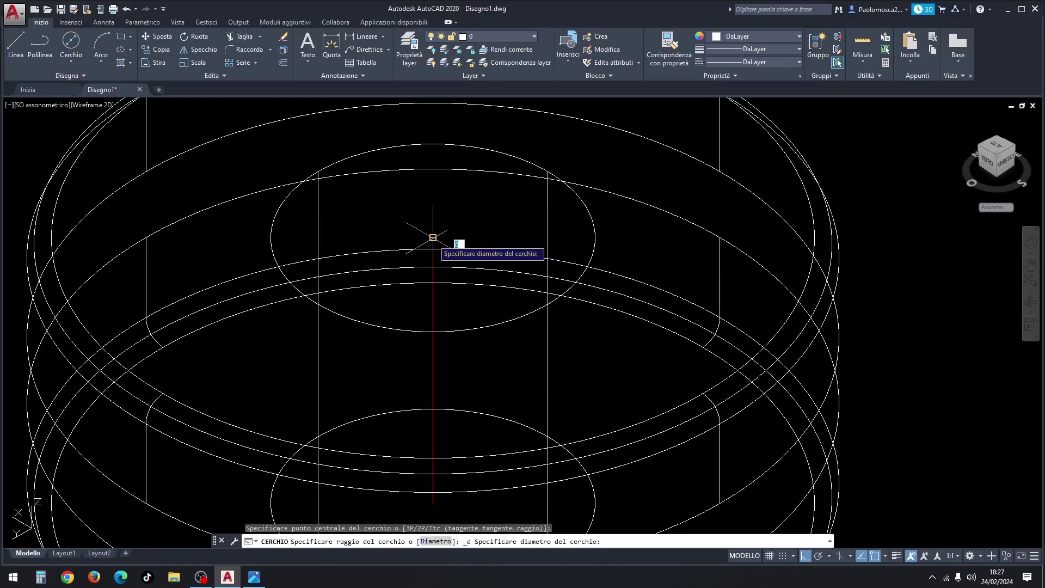
scroll(522, 220, down, 4)
scroll(522, 223, down, 2)
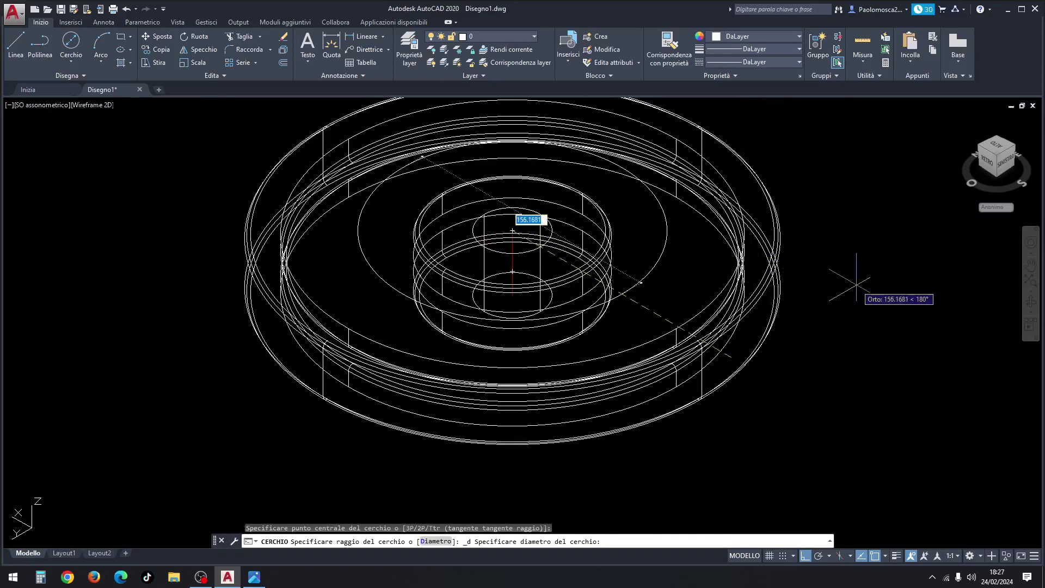
text(160)
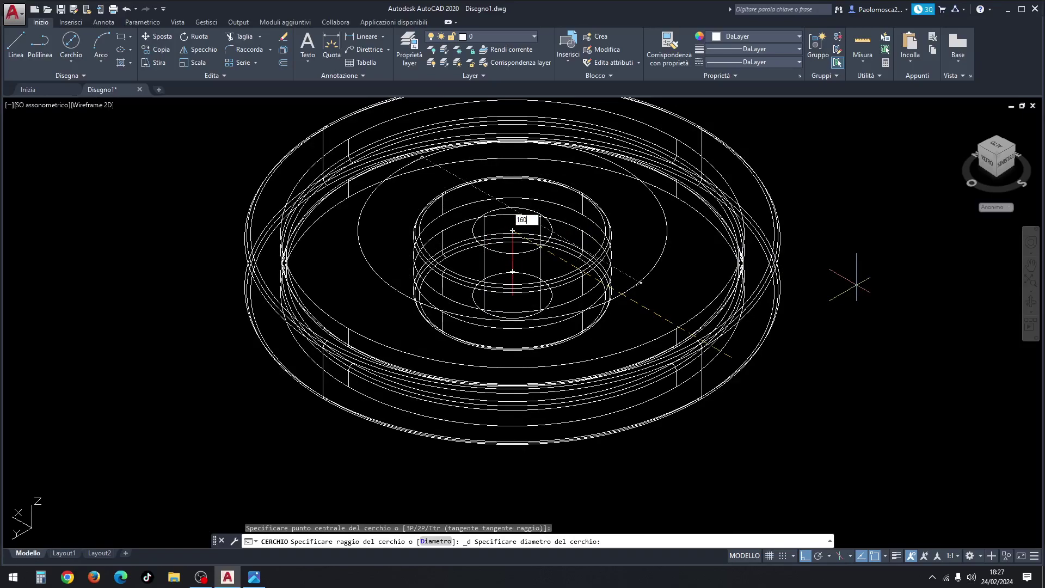
key(Return)
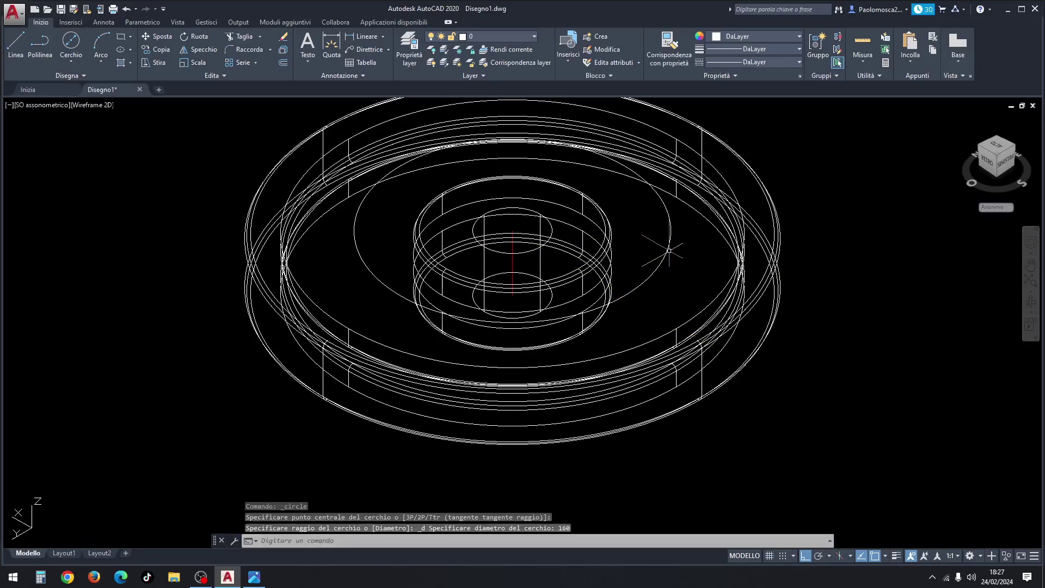
Step: Colour the 160 circle red
click(669, 250)
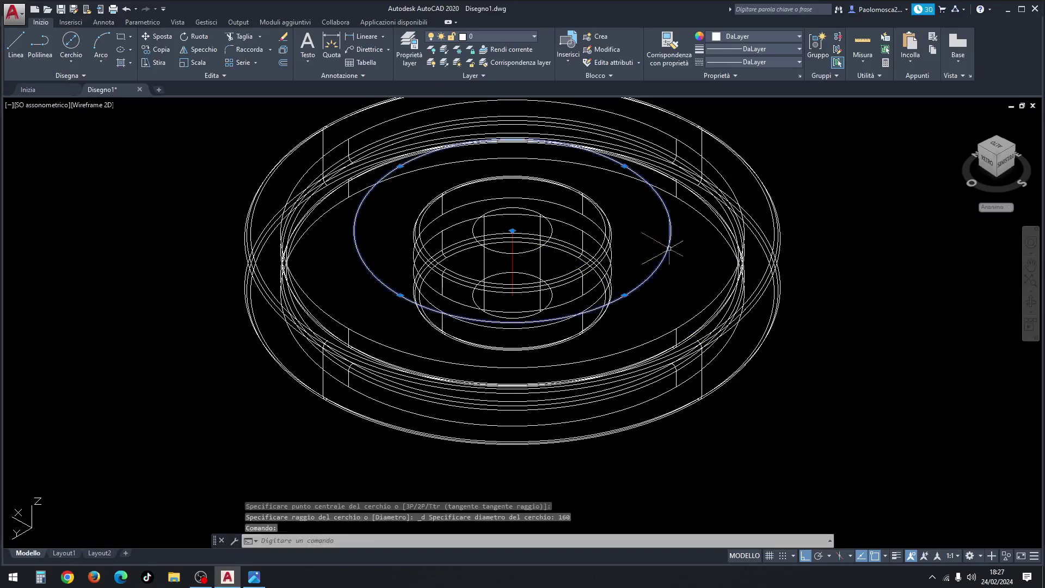
click(739, 38)
click(714, 147)
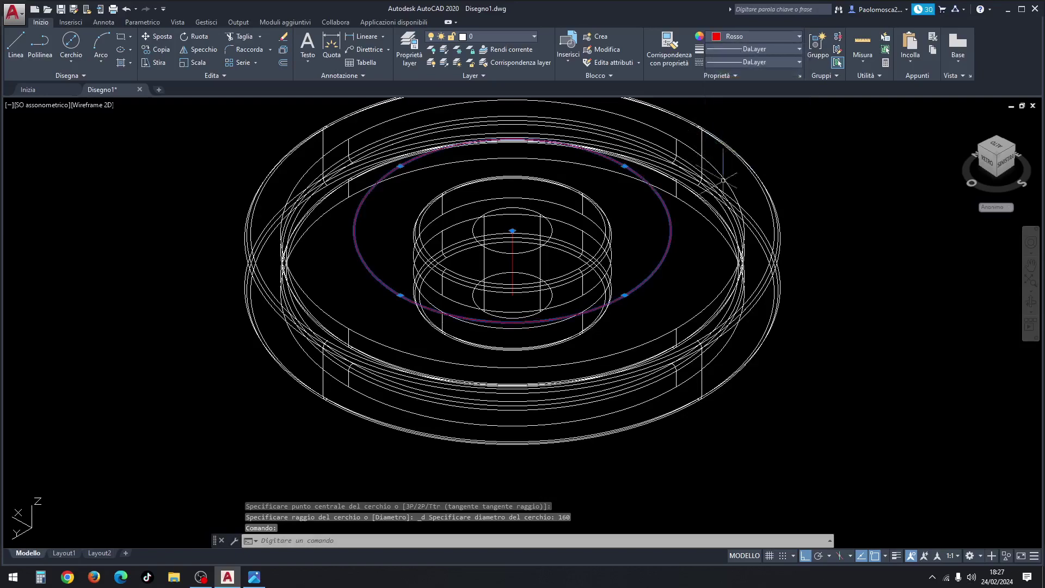
key(Escape)
key(Escape)
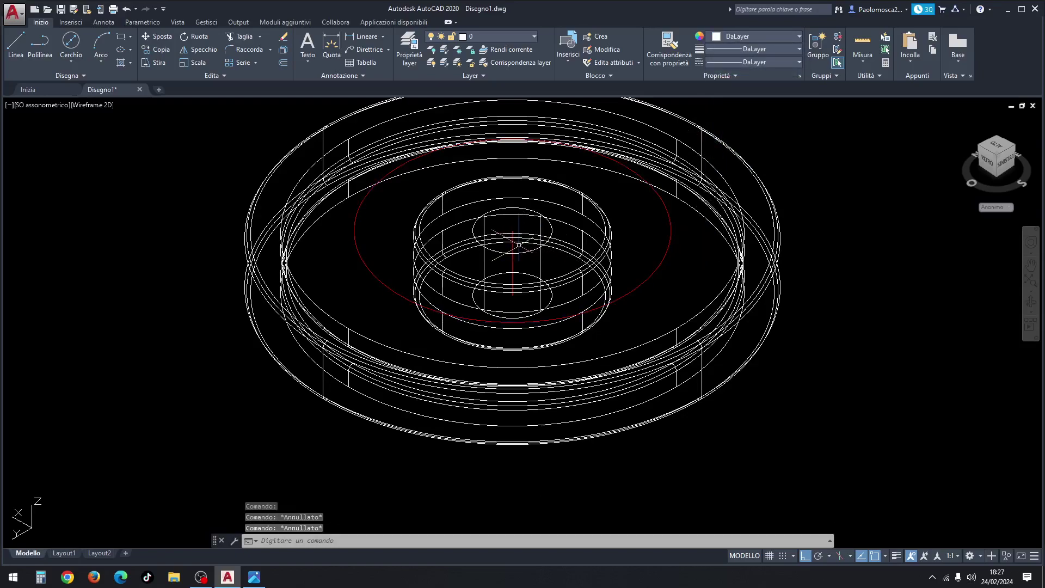
click(513, 247)
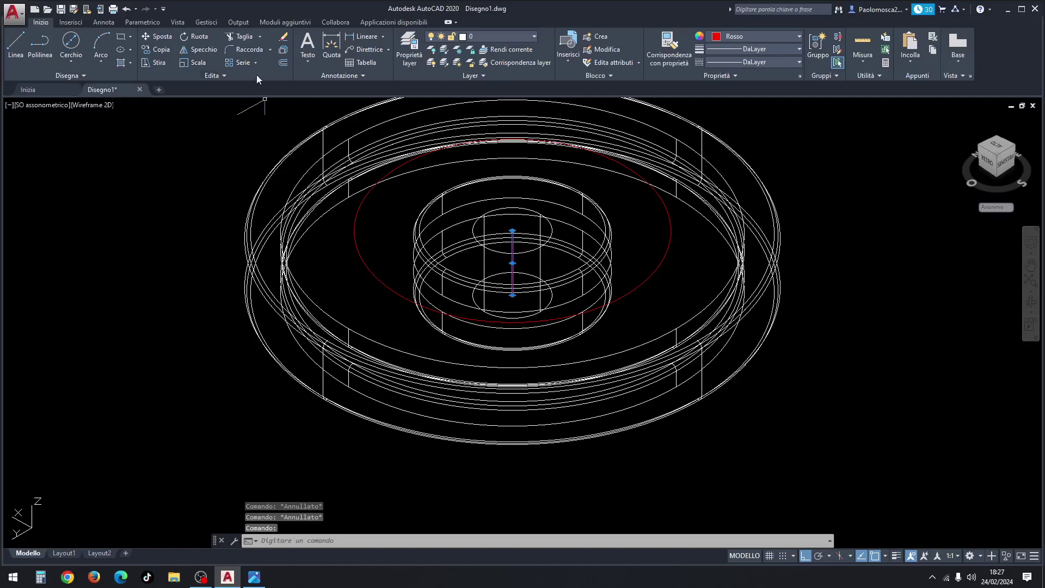
Step: Erase the axis line and start a cylinder centred on the red circle's quadrant
click(284, 39)
scroll(390, 188, down, 2)
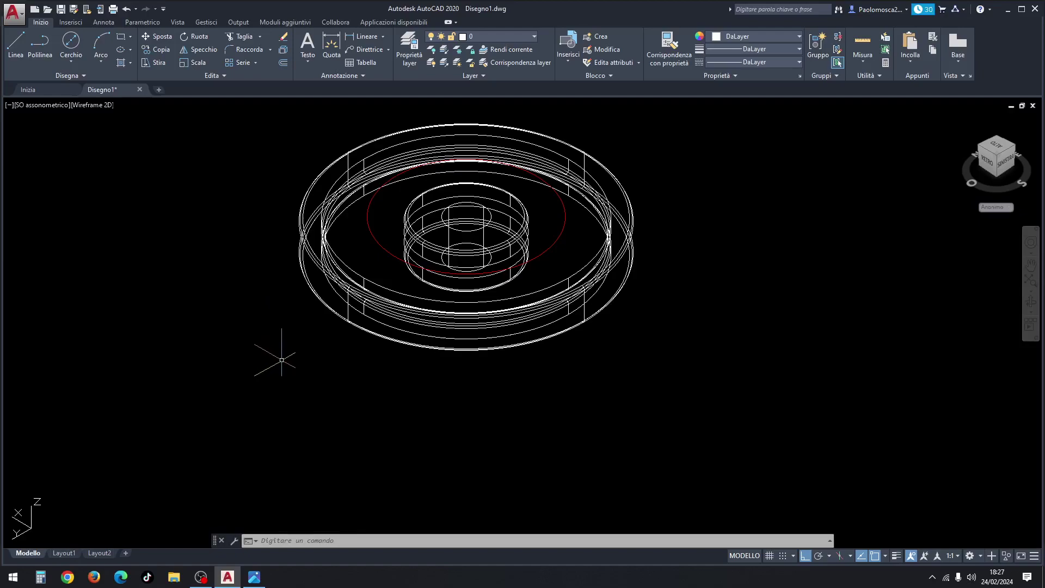
text(ci)
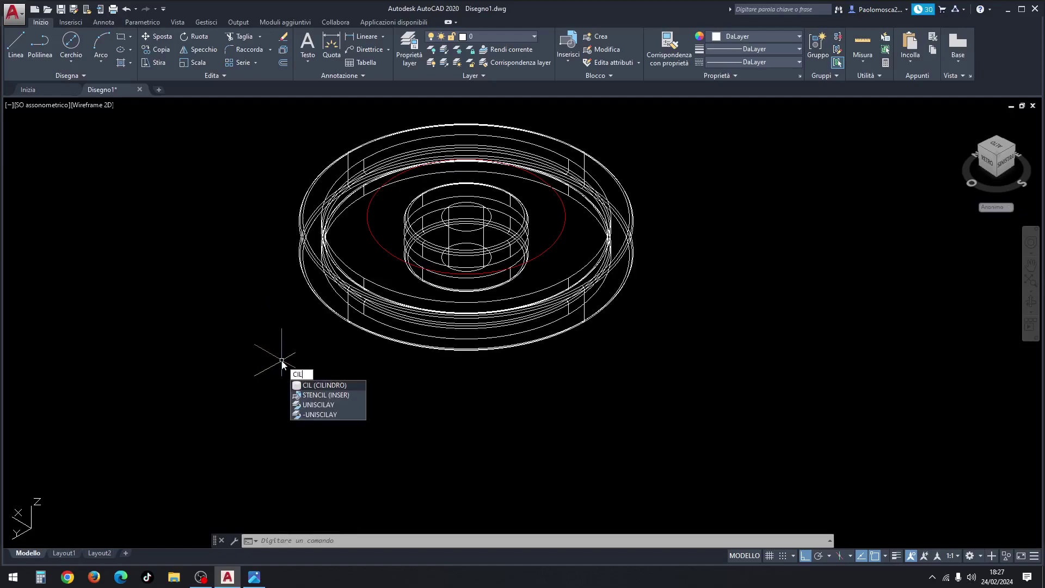
key(Return)
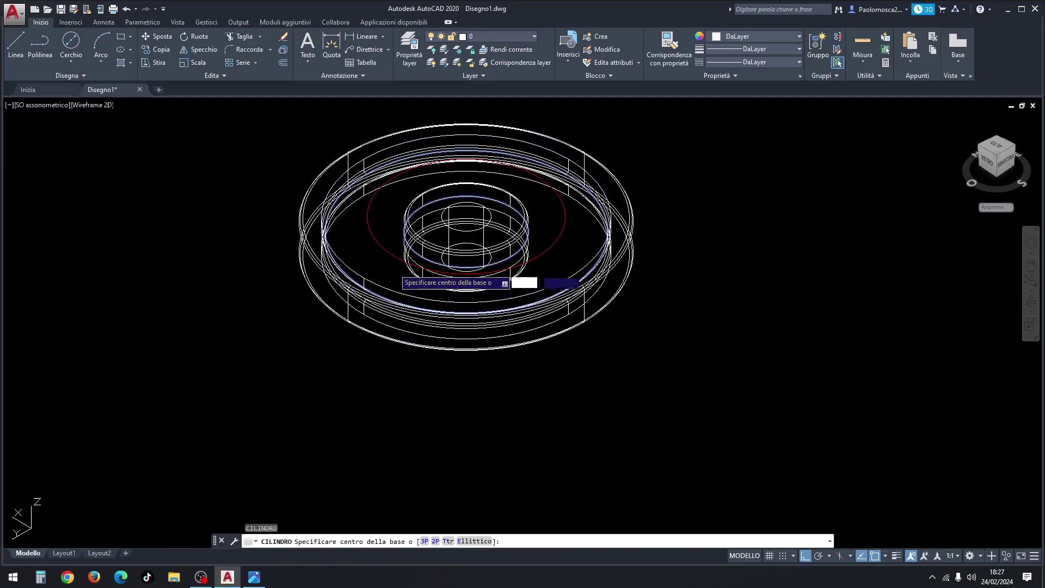
click(396, 257)
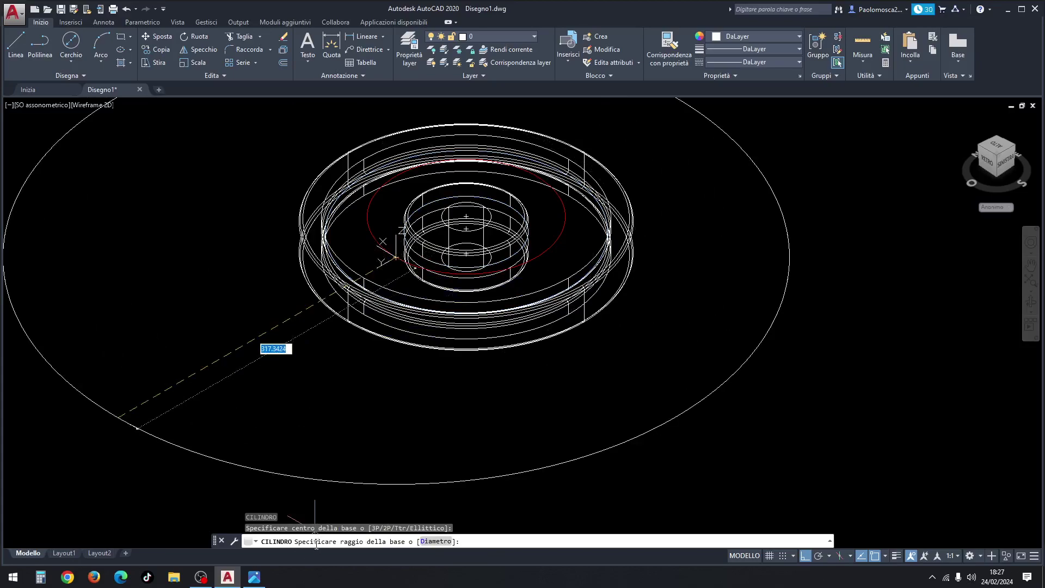
click(255, 577)
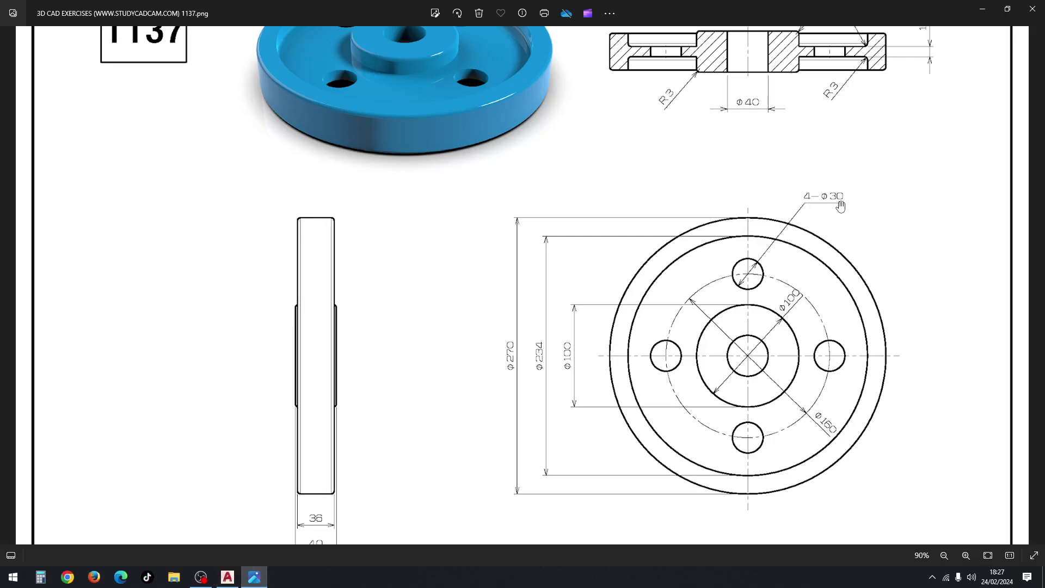
click(228, 577)
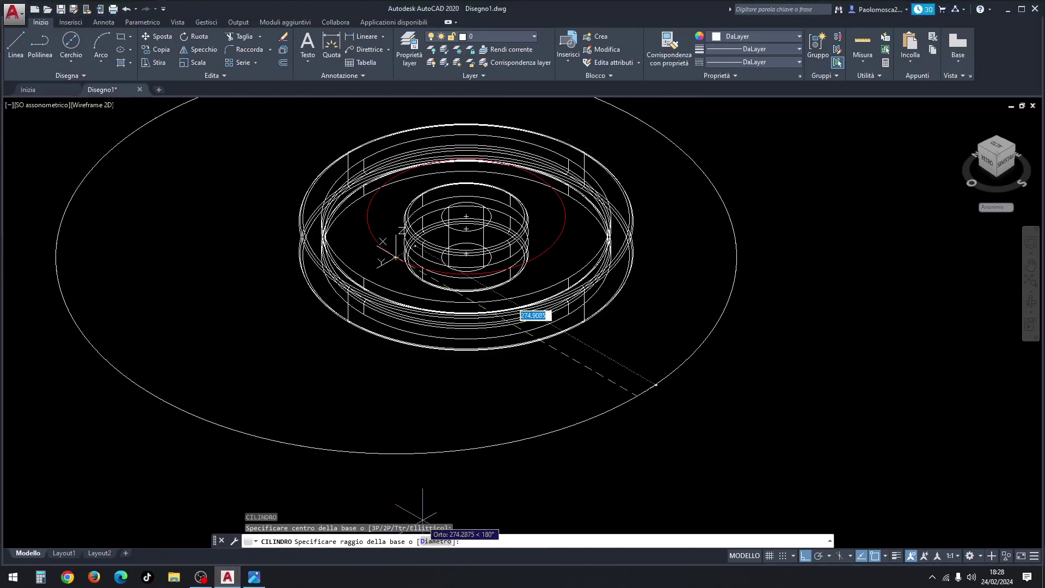
Step: Give the cylinder a 30 diameter and a height reaching below the disc
click(436, 546)
text(30)
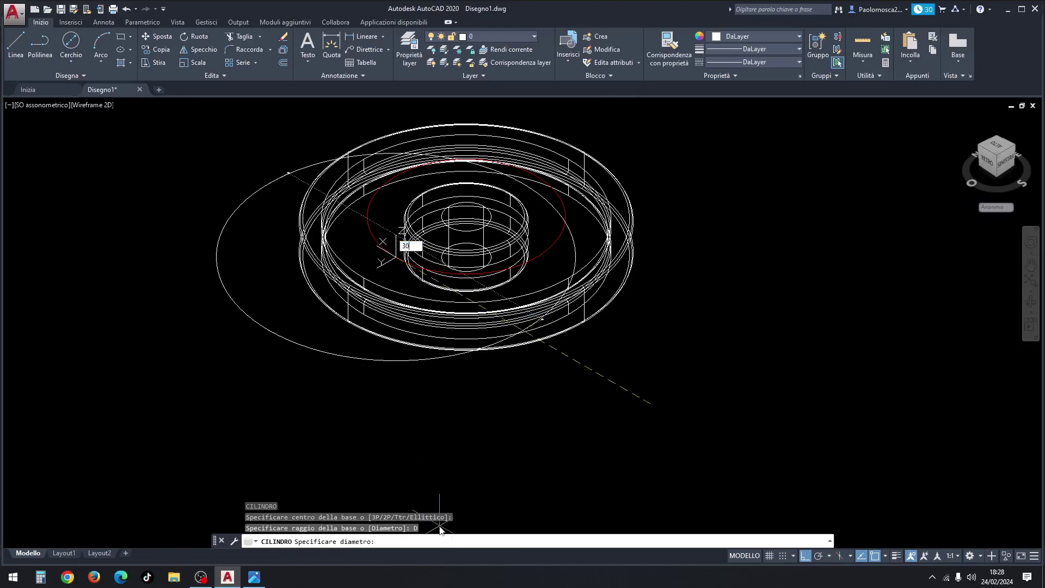
key(Return)
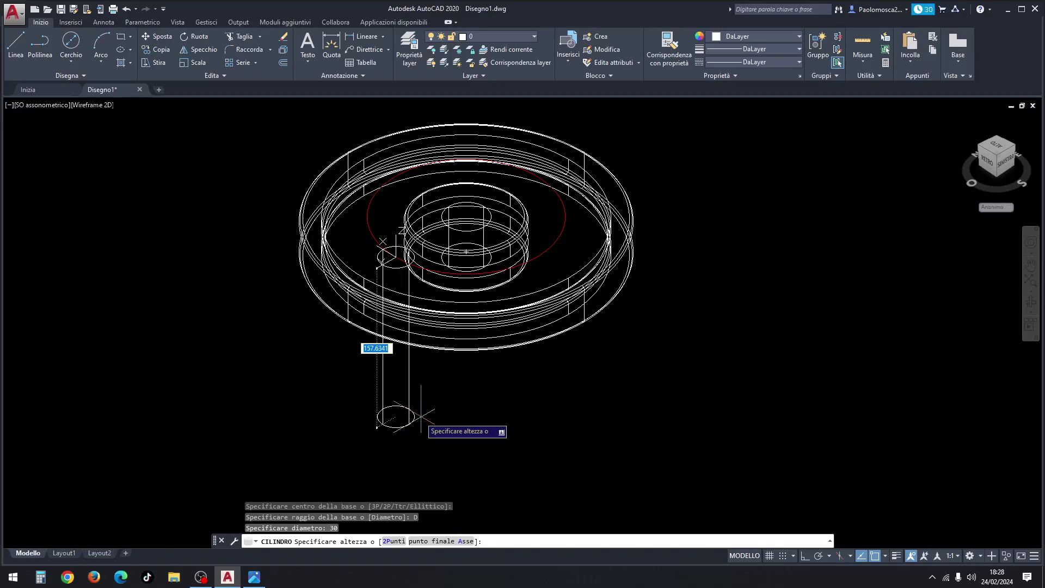
click(422, 417)
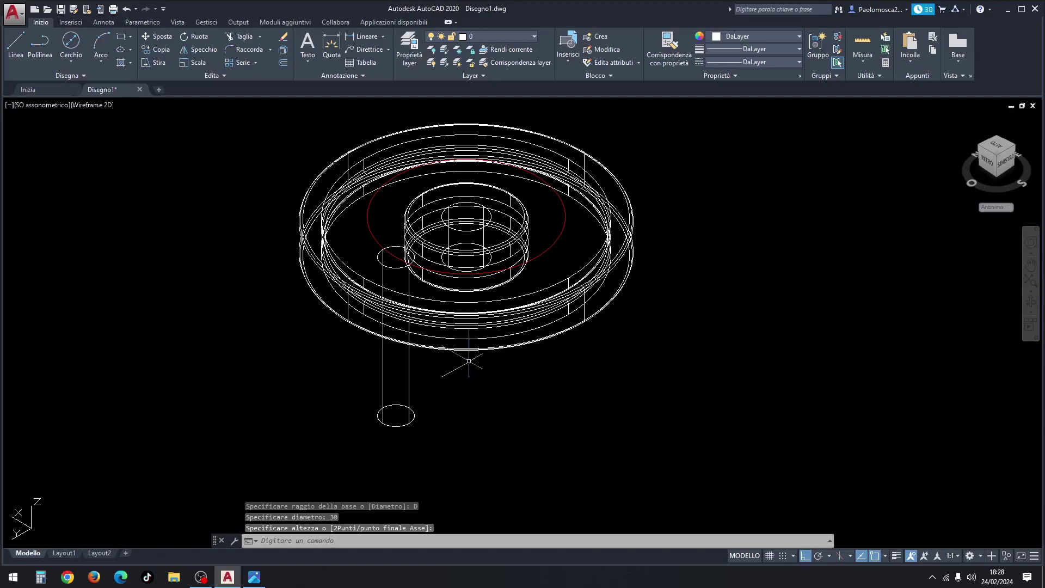
middle_drag(467, 361, 448, 413)
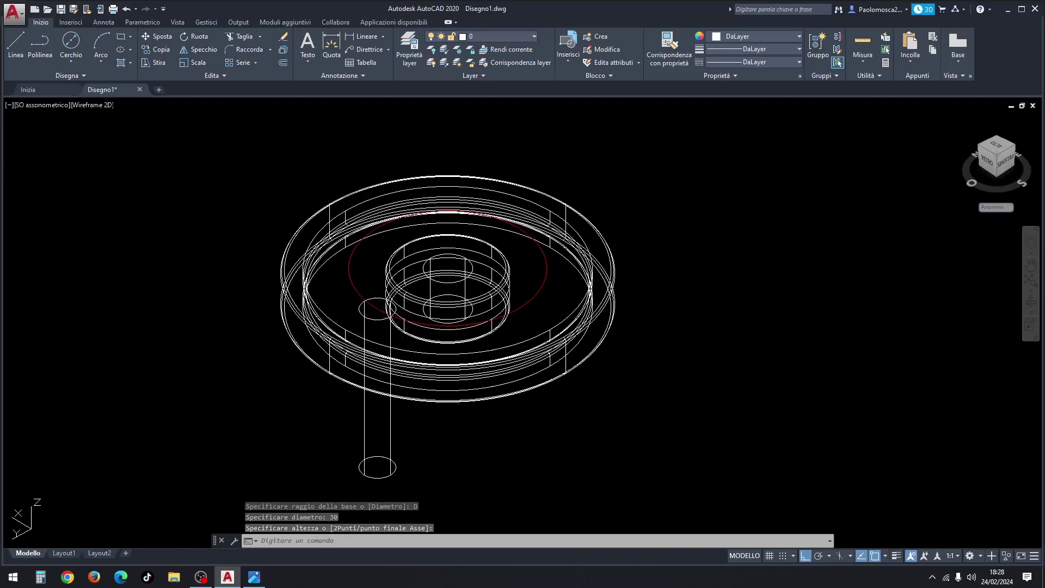
click(379, 324)
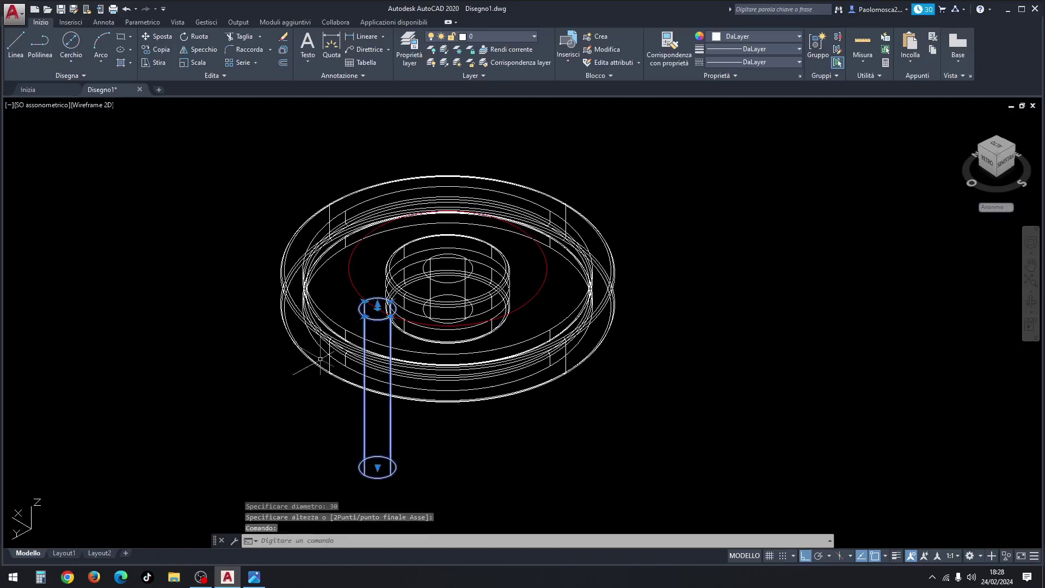
Step: Copy the Ø30 cylinder onto the red circle's three other quadrants
right_click(188, 309)
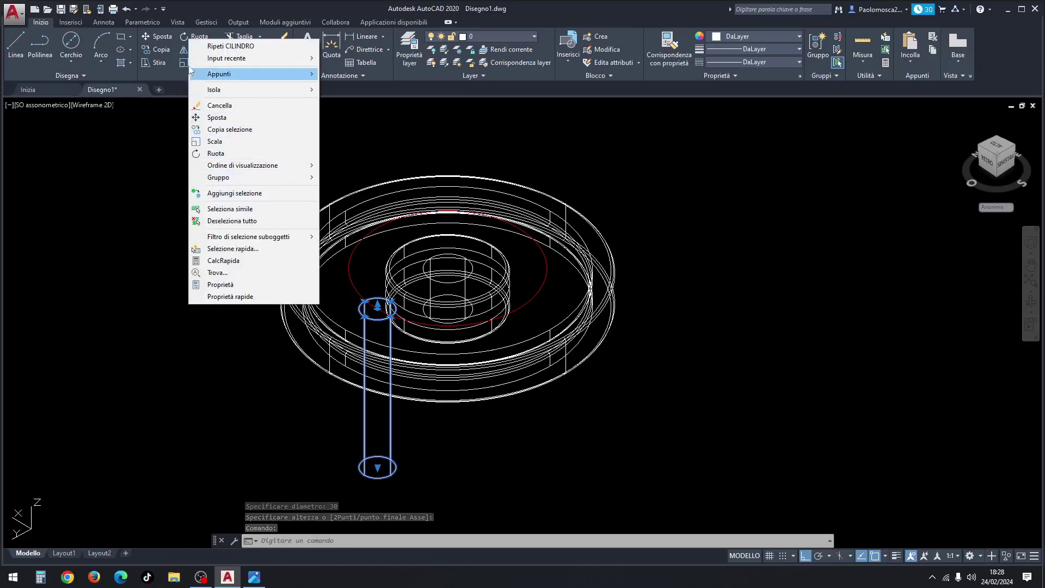
click(161, 49)
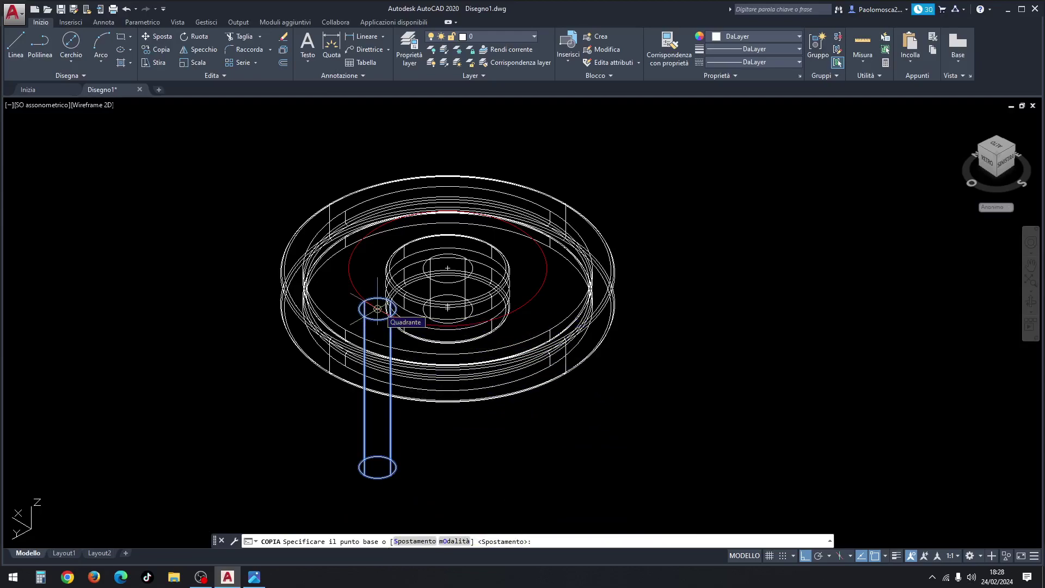
click(377, 308)
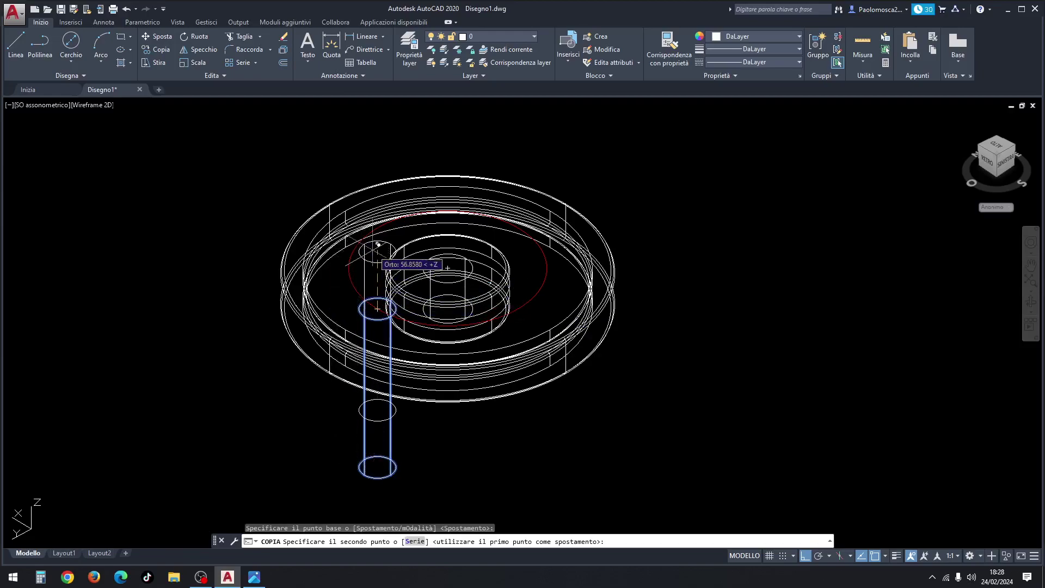
scroll(379, 244, up, 2)
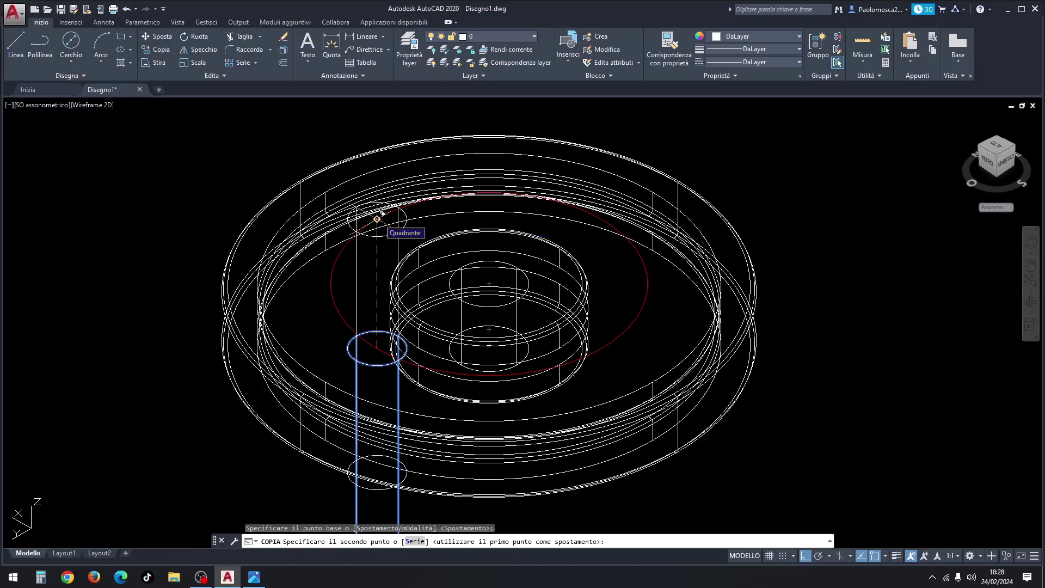
click(377, 219)
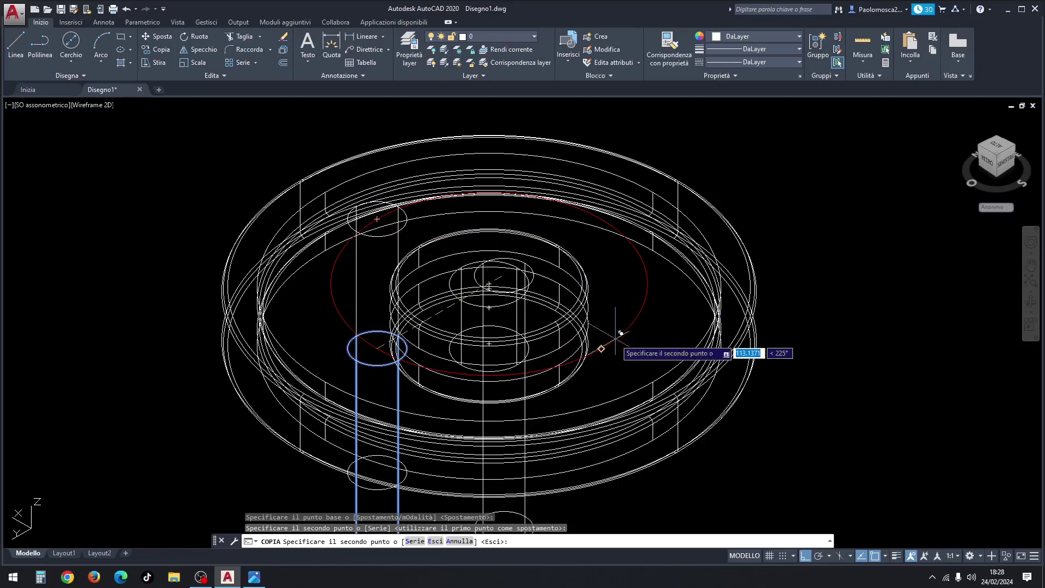
click(601, 348)
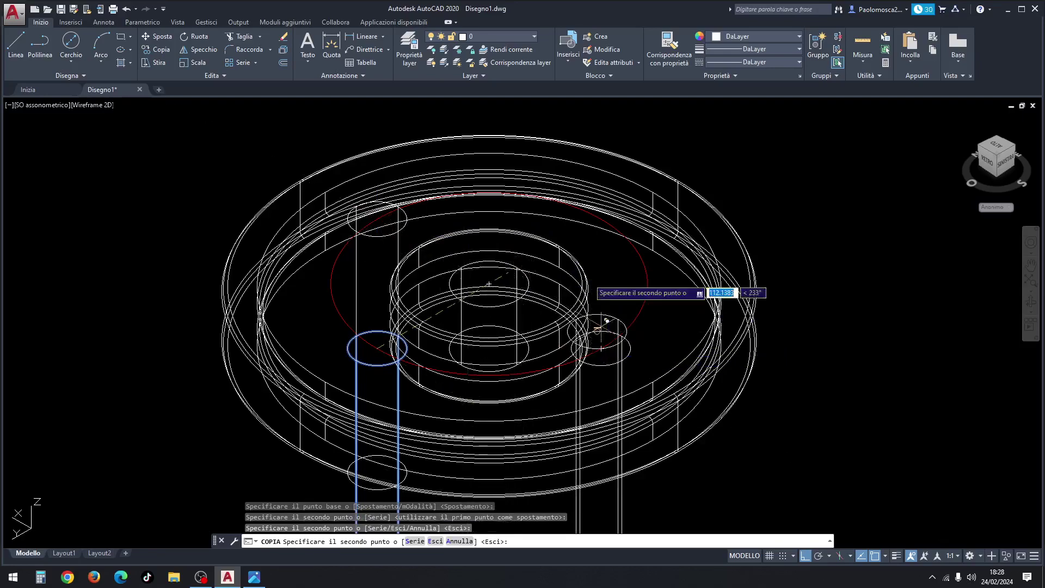
scroll(601, 221, up, 2)
scroll(601, 215, up, 2)
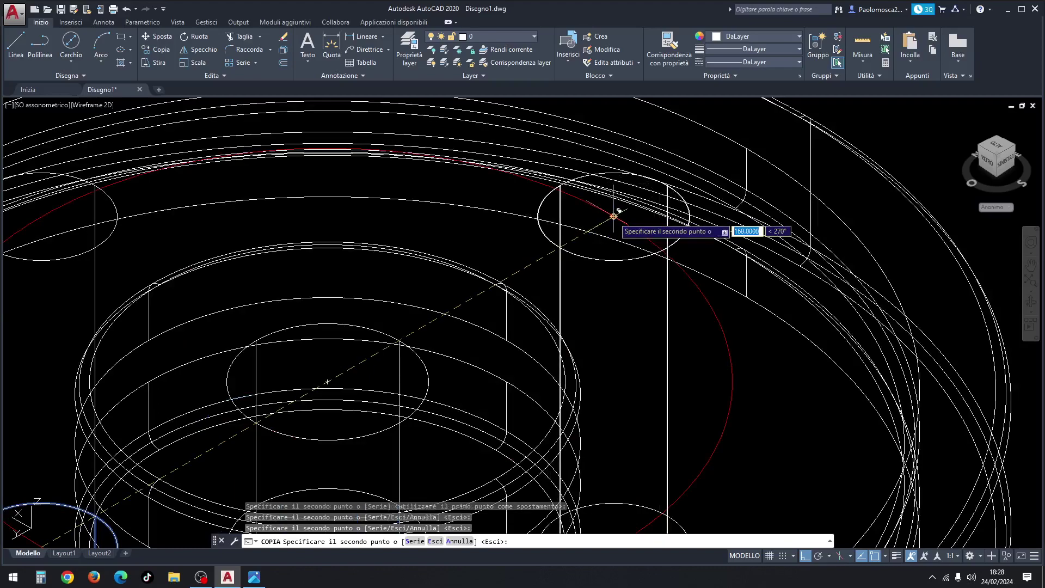
click(614, 216)
scroll(602, 316, down, 3)
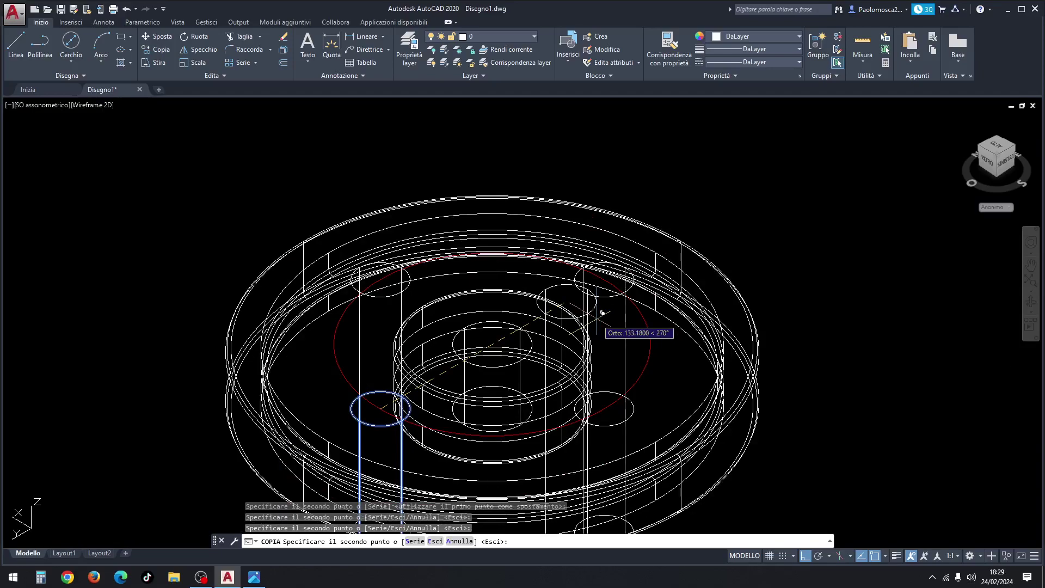
key(Escape)
scroll(593, 327, down, 2)
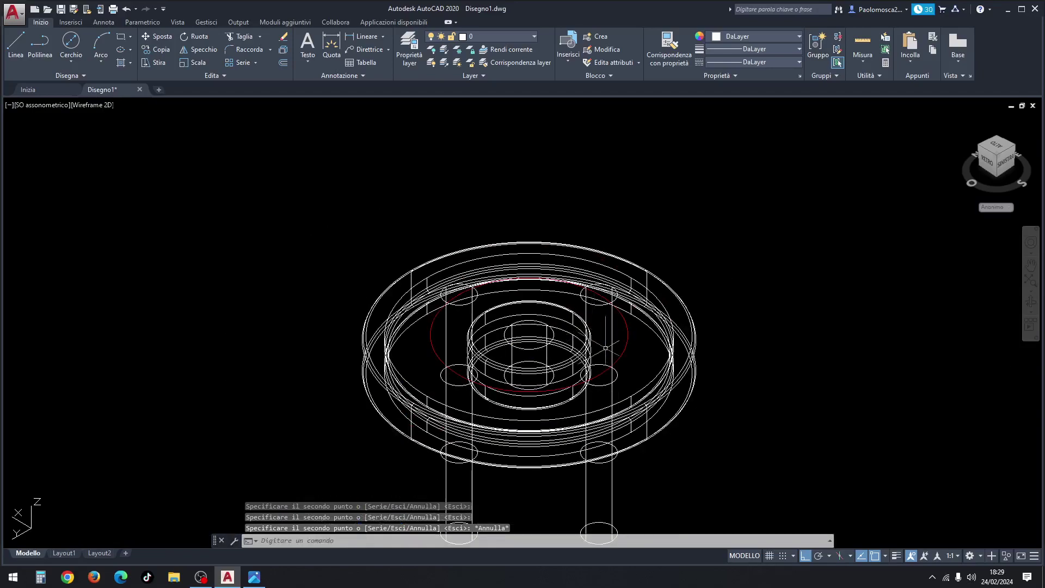
Step: Delete the red pitch circle and show the disc and cylinders in Realistic style
click(628, 338)
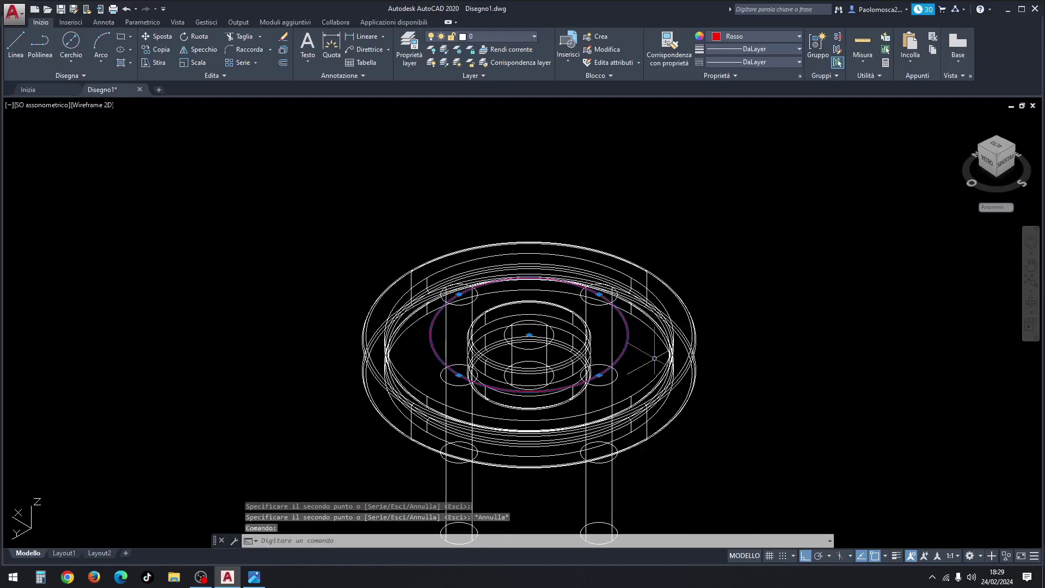
key(Delete)
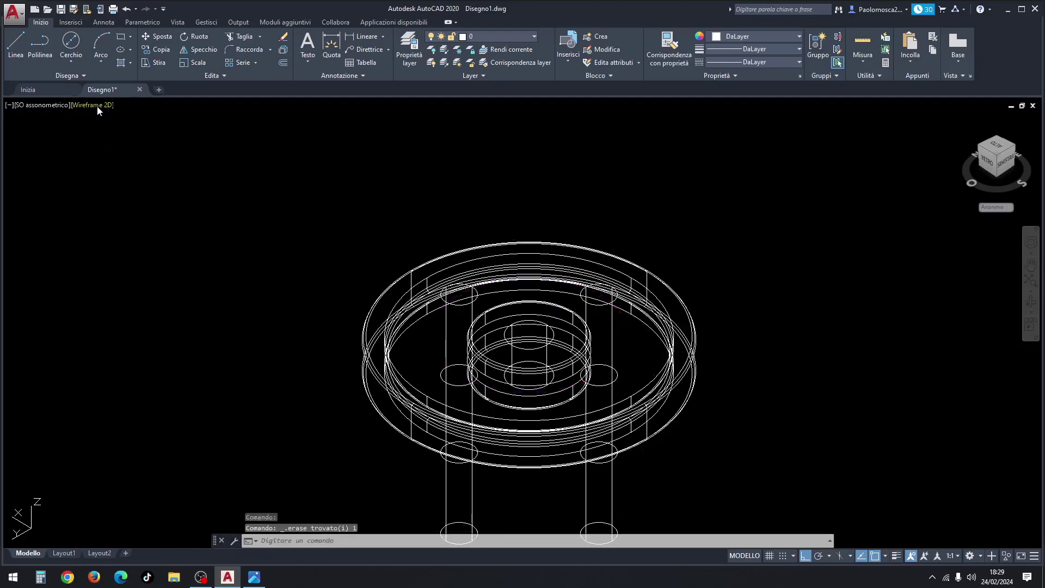
click(98, 109)
click(131, 170)
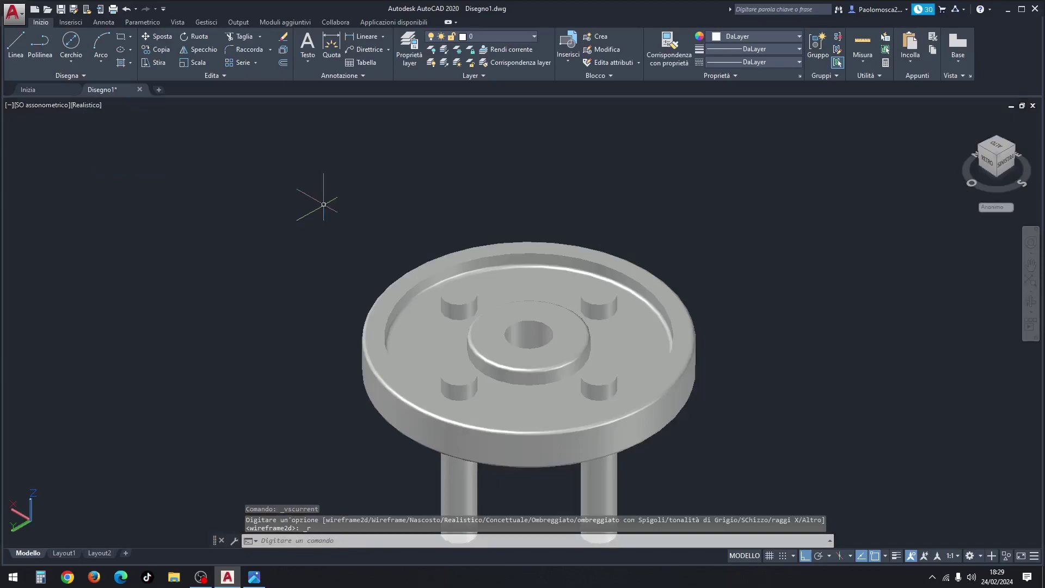
middle_drag(411, 212, 411, 163)
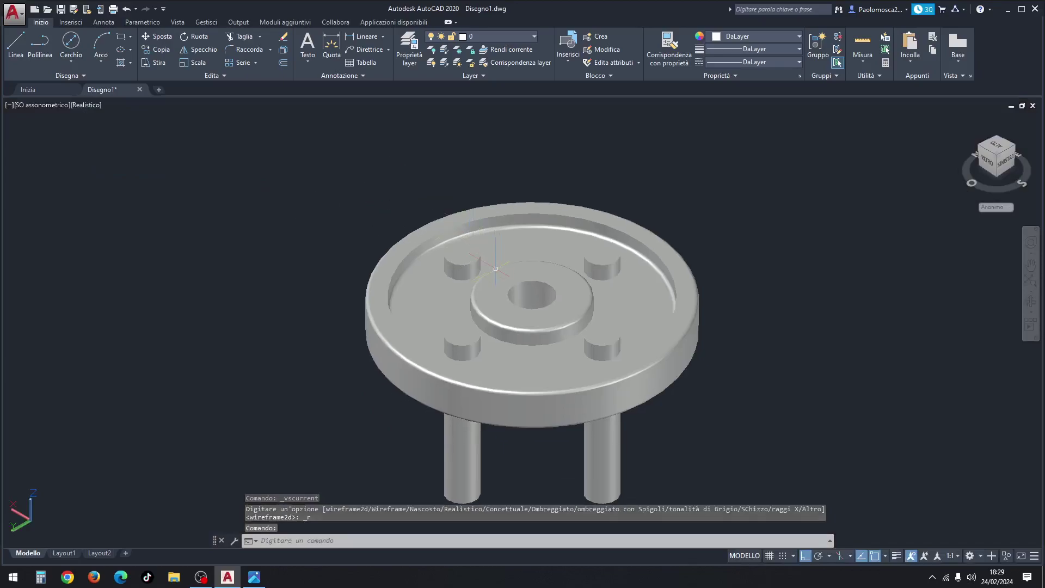
ctrl+click(464, 264)
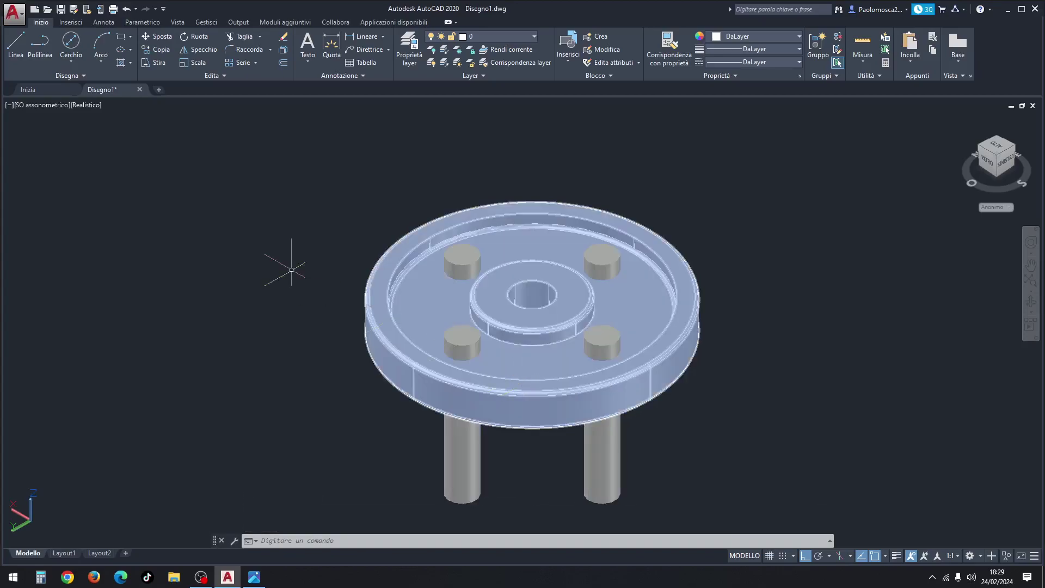
Step: Subtract the four front and back cylinders from the pulley disc with SOT, leaving four Ø30 holes
text(SOT)
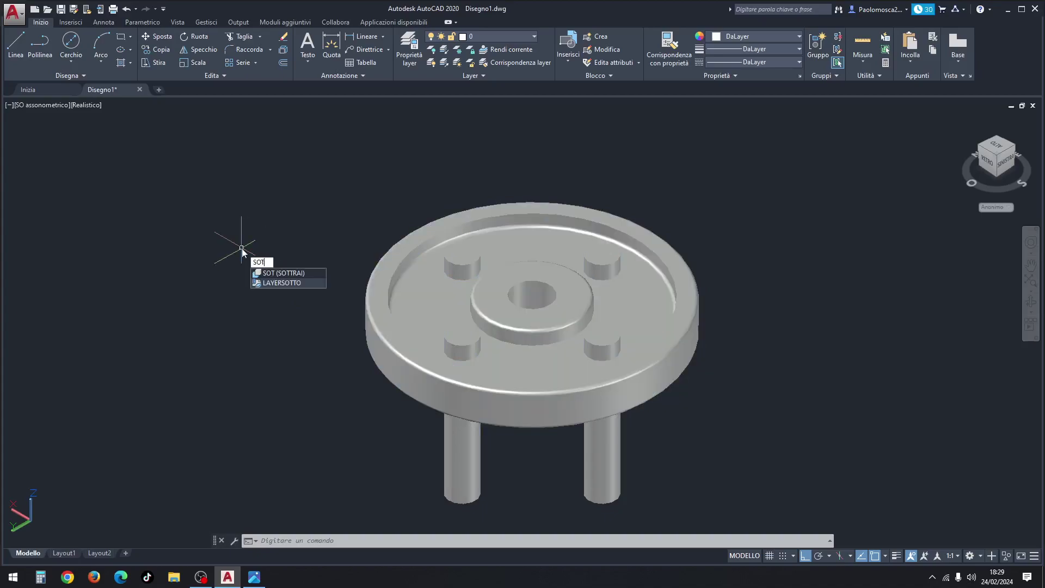
key(Return)
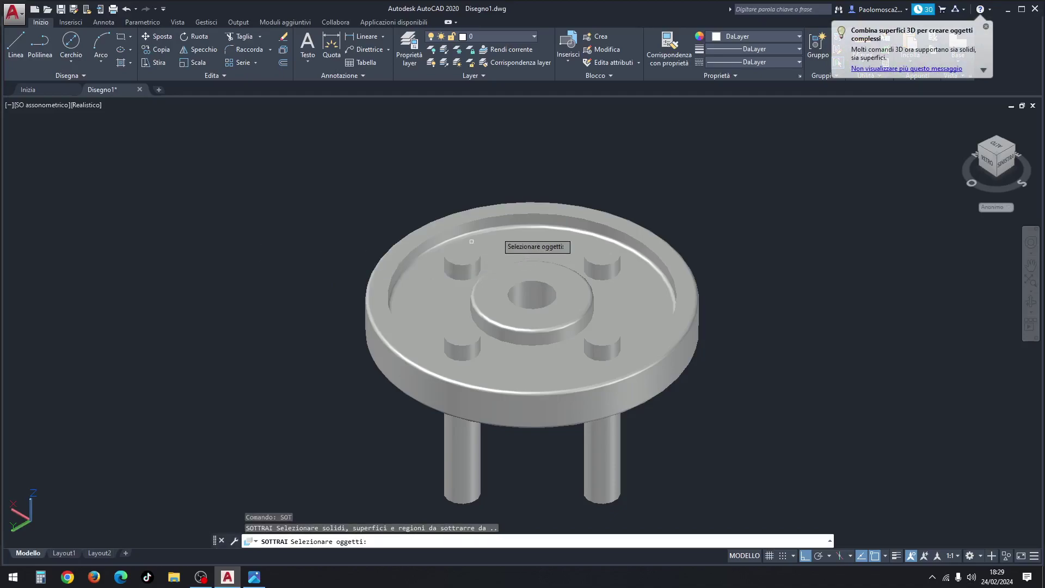
click(525, 224)
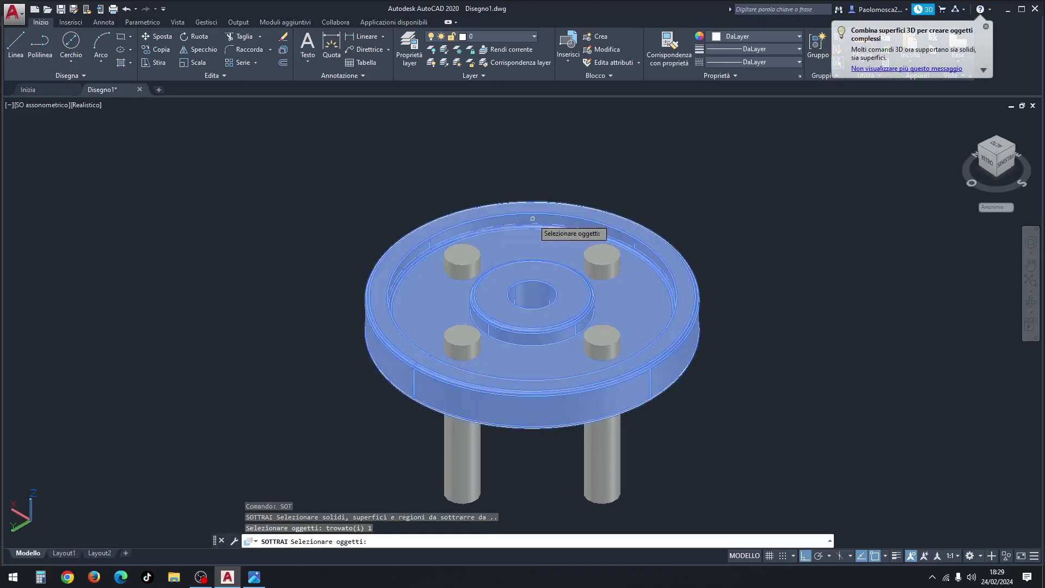
key(Return)
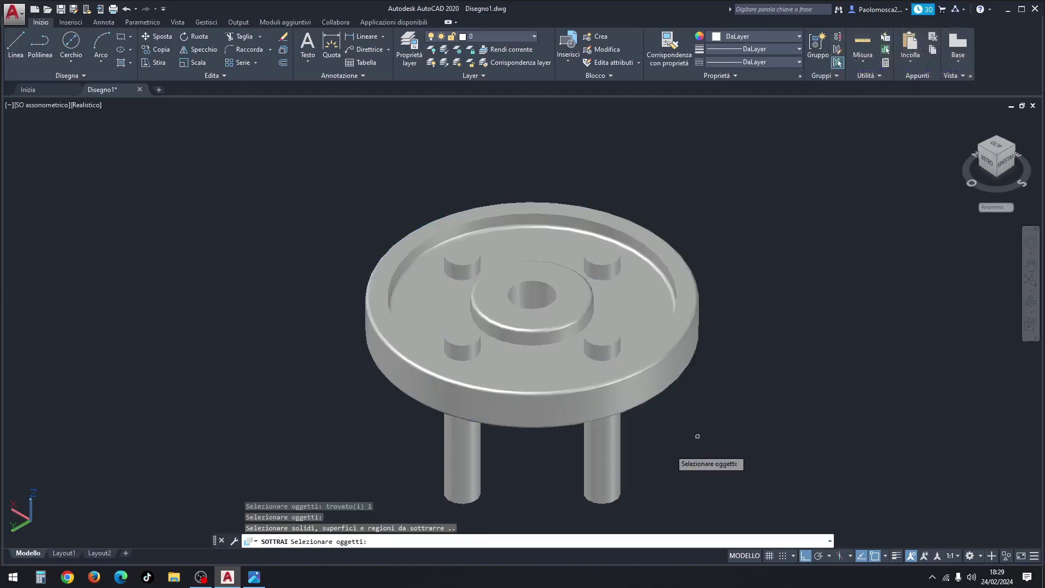
click(614, 445)
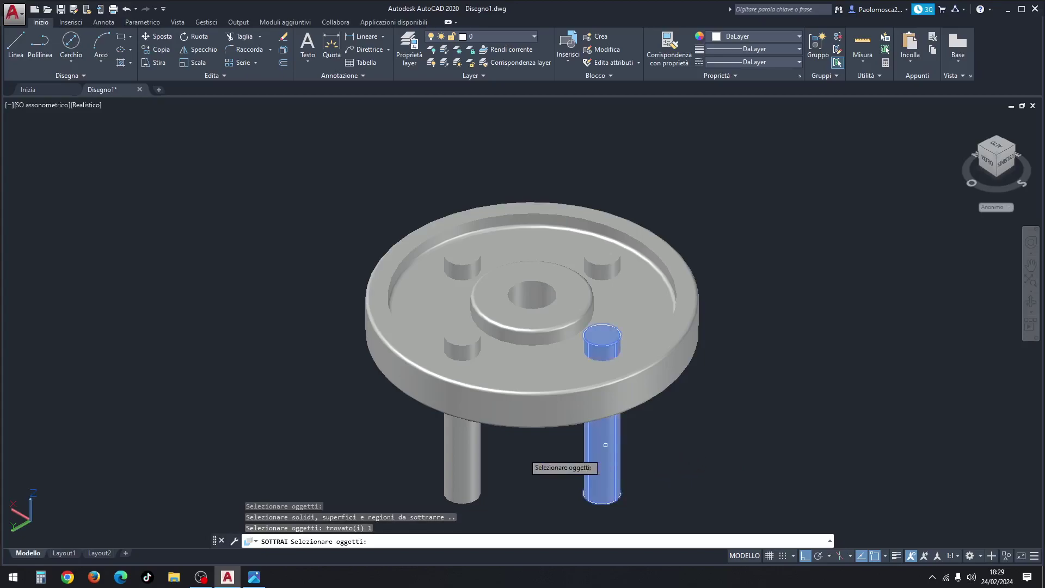
click(477, 452)
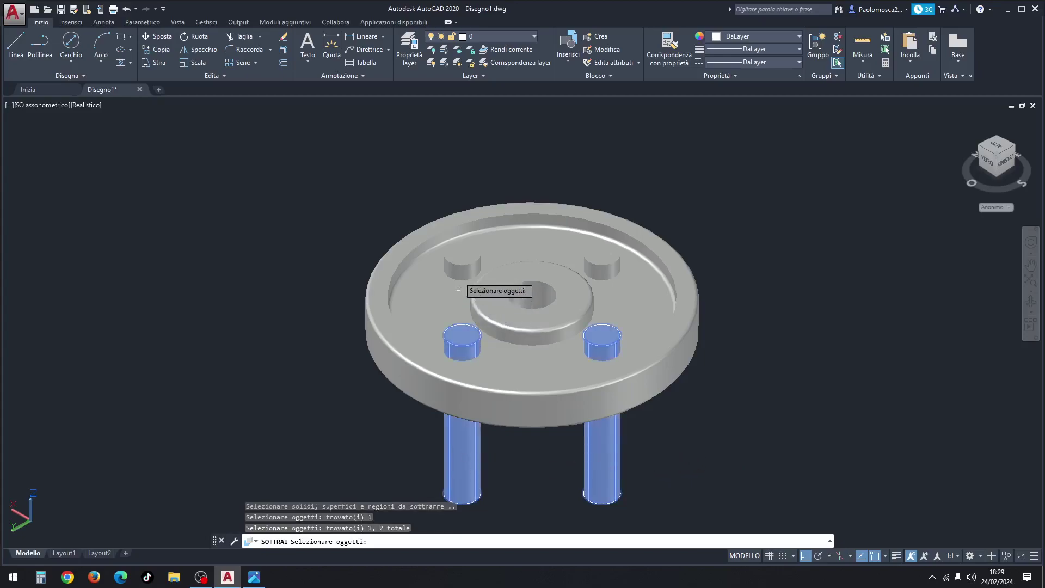
click(461, 260)
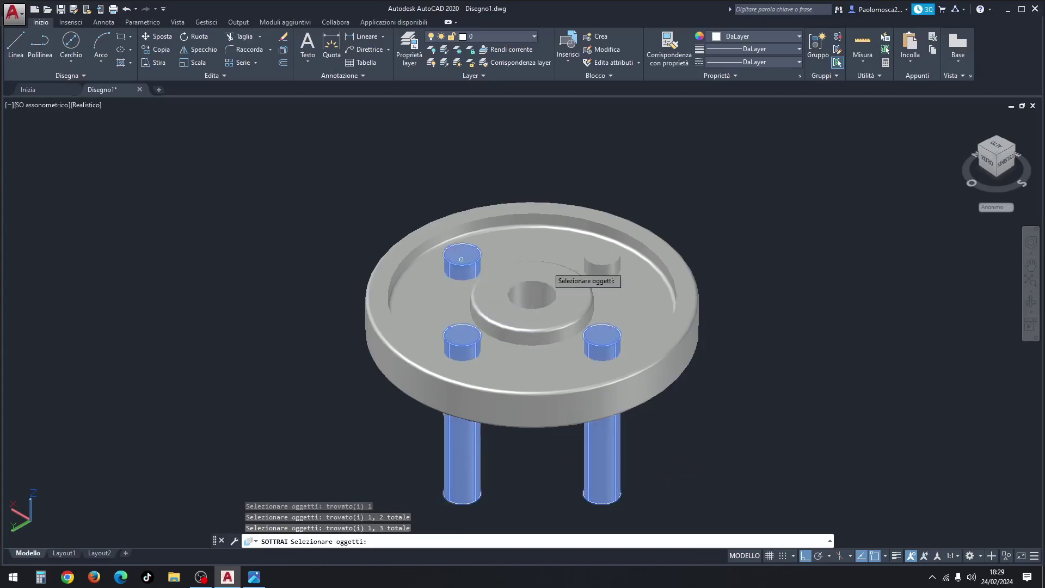
click(603, 265)
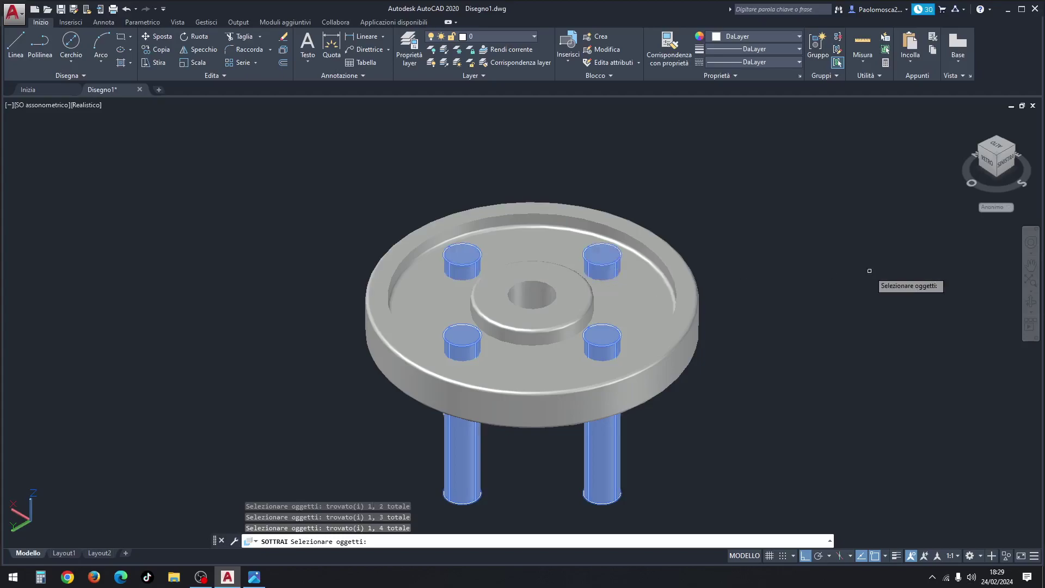
key(Return)
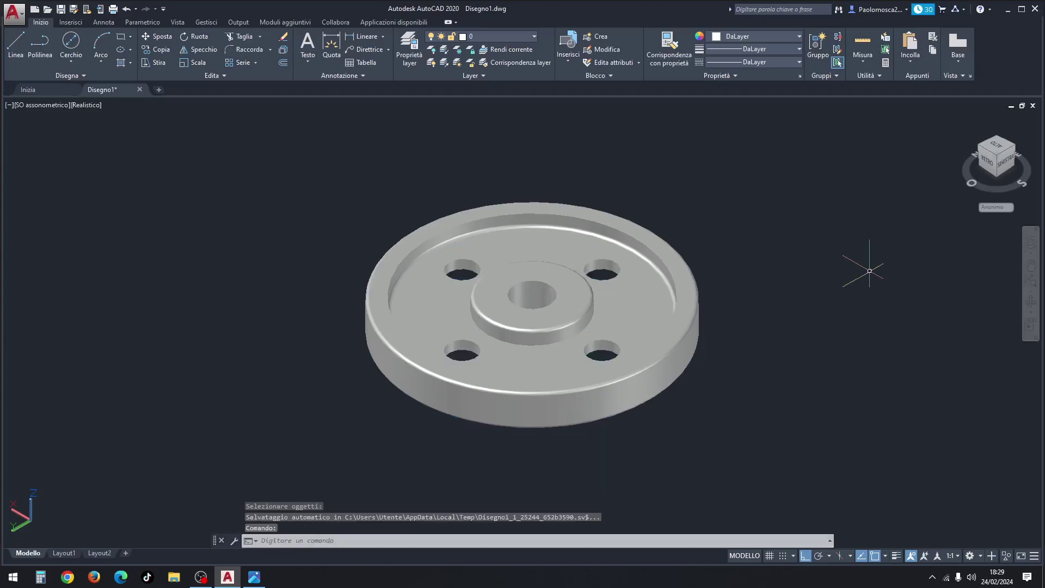
Step: Orbit the view to look down onto the disc face and its four holes
click(1031, 303)
mouse_move(622, 337)
mouse_down()
mouse_move(618, 368)
mouse_move(589, 223)
mouse_move(686, 257)
mouse_move(555, 418)
mouse_move(500, 241)
mouse_move(656, 358)
mouse_up()
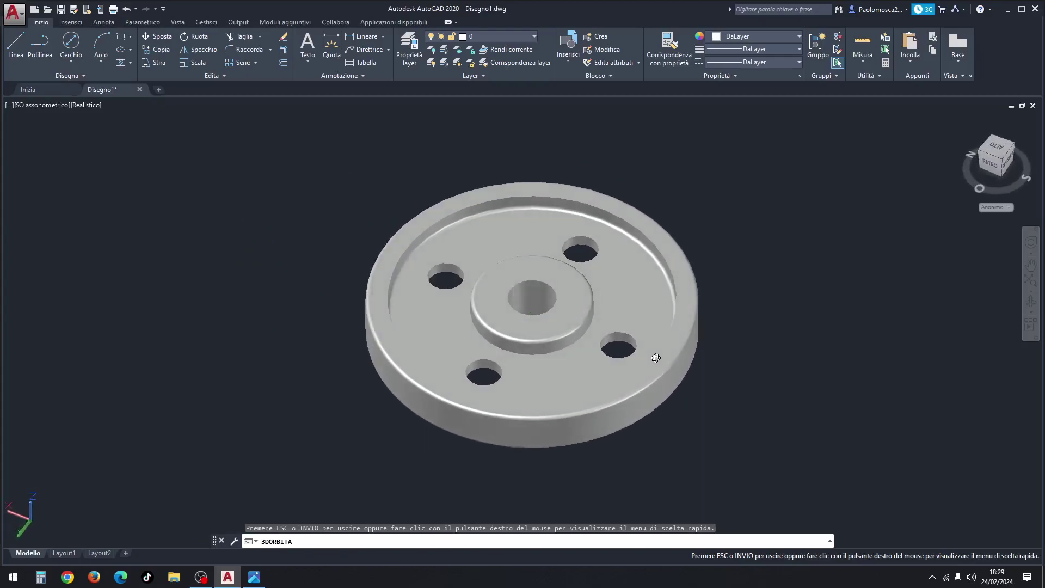